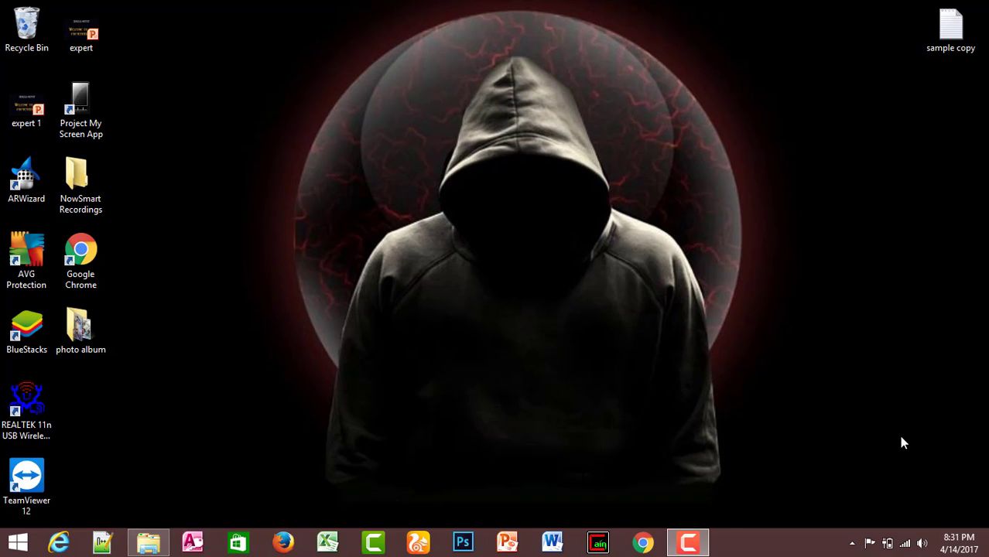
- Launch PowerPoint from the taskbar with a new blank presentation
left_click(518, 540)
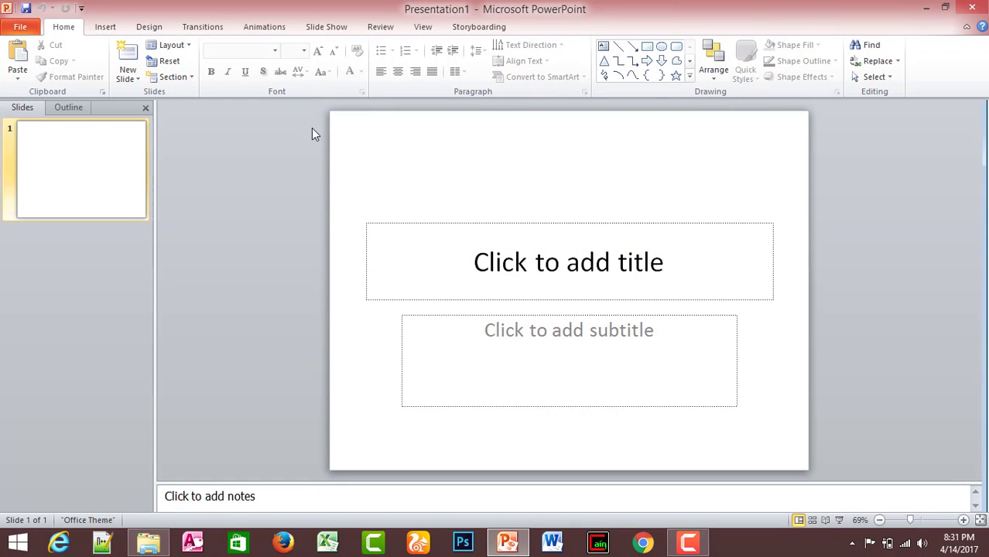
- Open Page Setup on the Design tab and raise the slide width to 15 inches
left_click(163, 31)
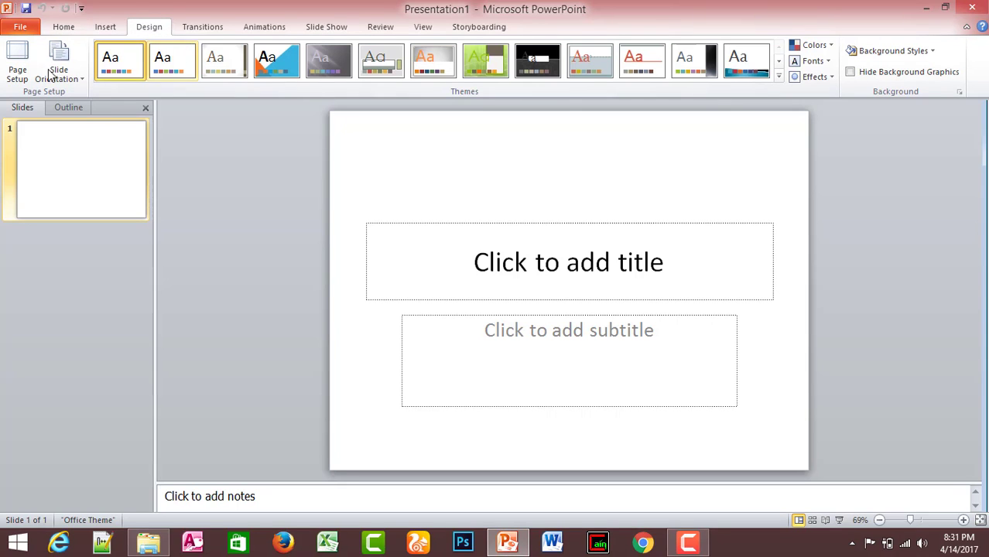
left_click(18, 71)
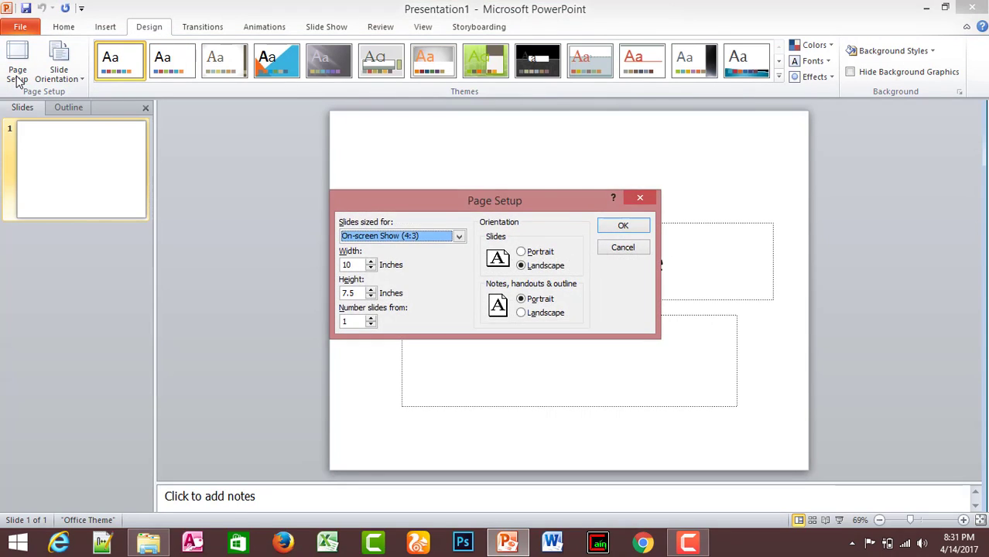
triple_click(371, 261)
triple_click(371, 262)
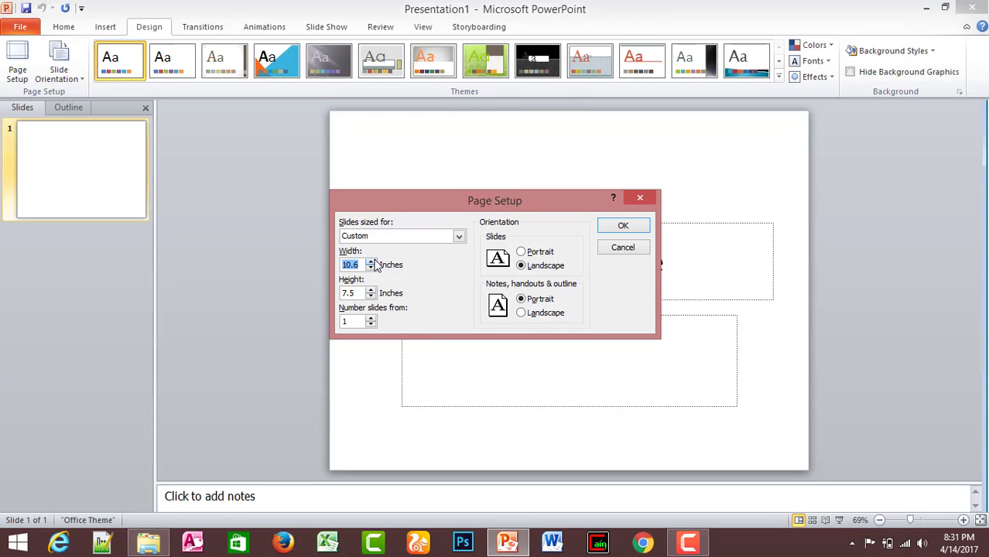
triple_click(371, 262)
triple_click(371, 262)
triple_click(371, 261)
triple_click(372, 262)
triple_click(371, 262)
left_click(372, 262)
triple_click(372, 262)
- Raise the slide height to 10 inches and apply the custom 15 × 10 size
triple_click(371, 290)
left_click(370, 290)
triple_click(371, 290)
left_click(371, 290)
triple_click(371, 290)
left_click(371, 290)
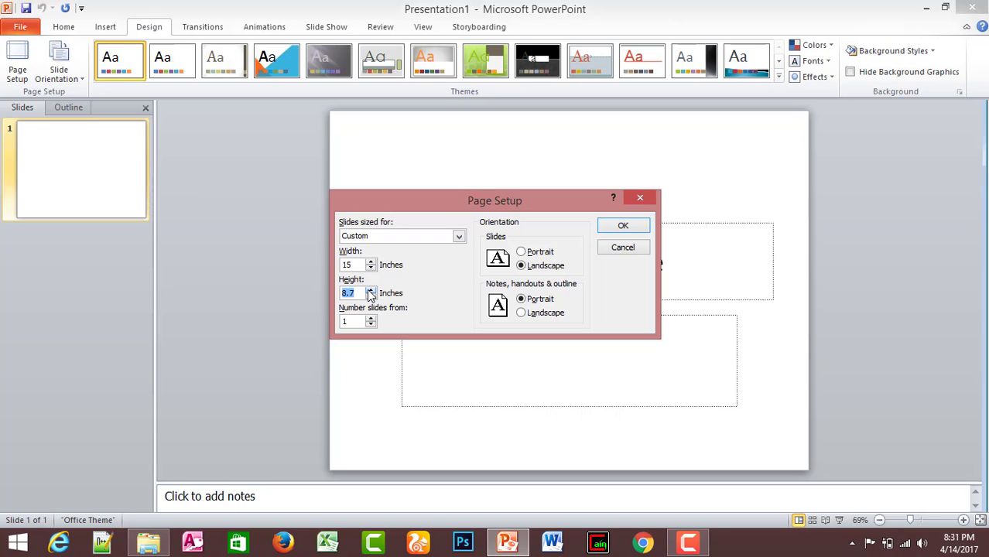
triple_click(371, 290)
triple_click(371, 290)
left_click(641, 226)
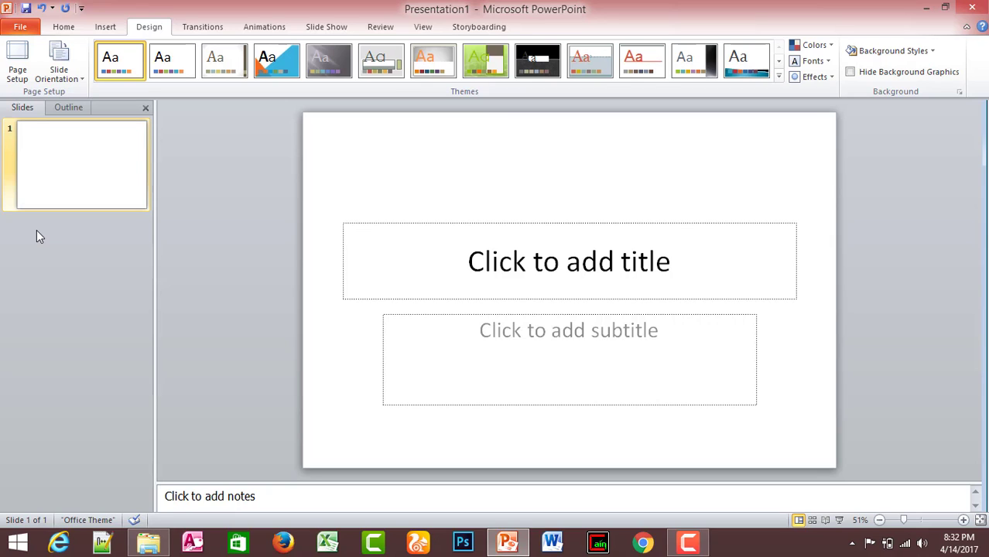
- Start a New Photo Album from the Insert tab's Photo Album menu
left_click(106, 28)
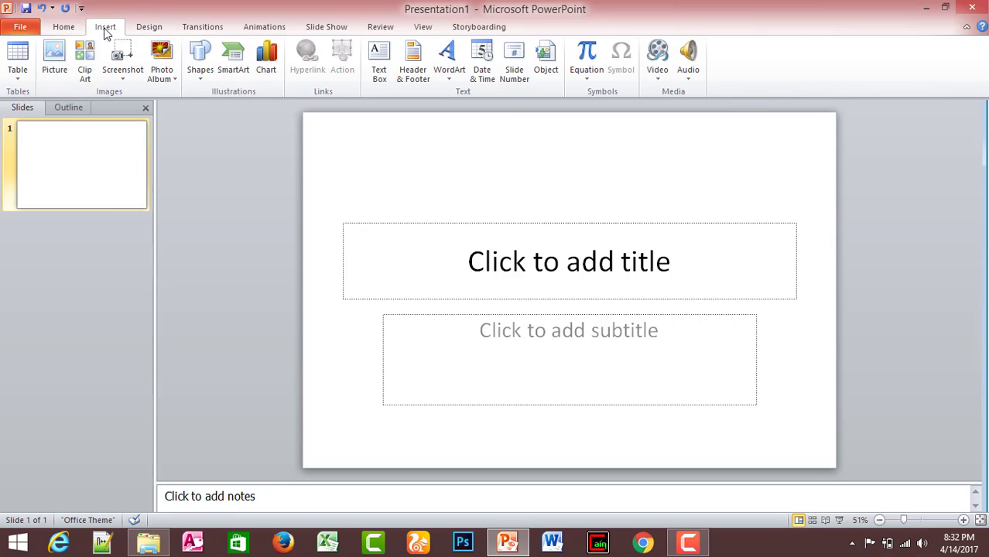
left_click(173, 76)
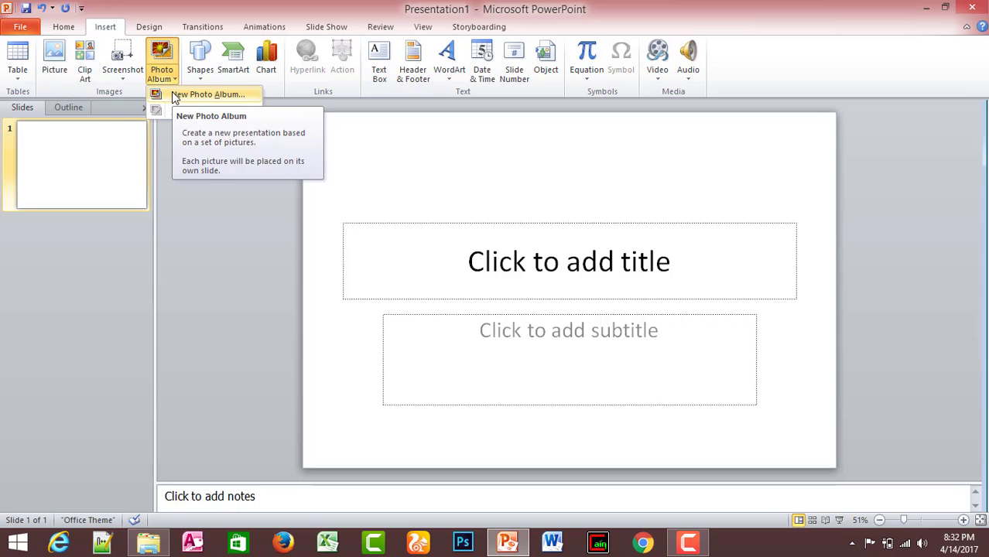
left_click(215, 100)
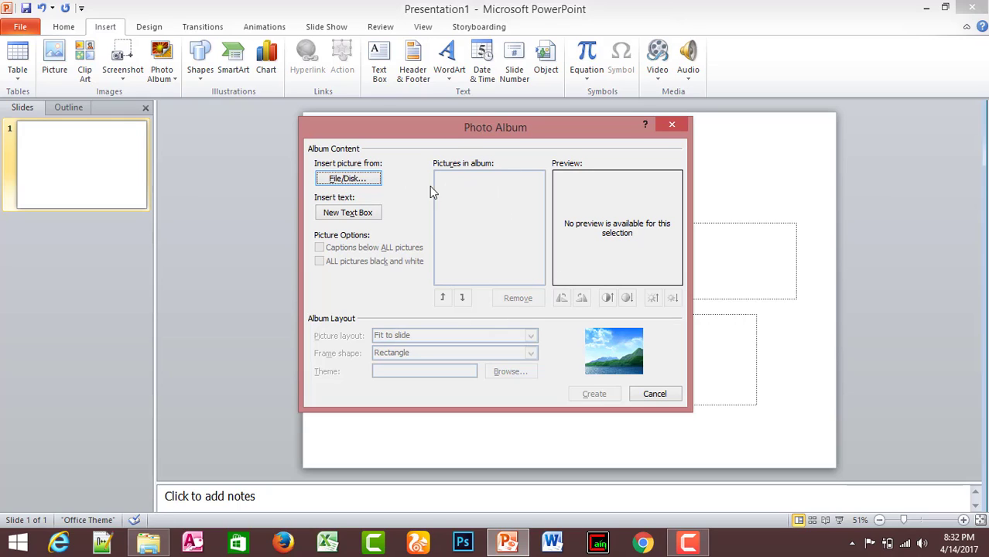
- Add all ten pictures from the Desktop 'photo album' folder to the album
left_click(352, 179)
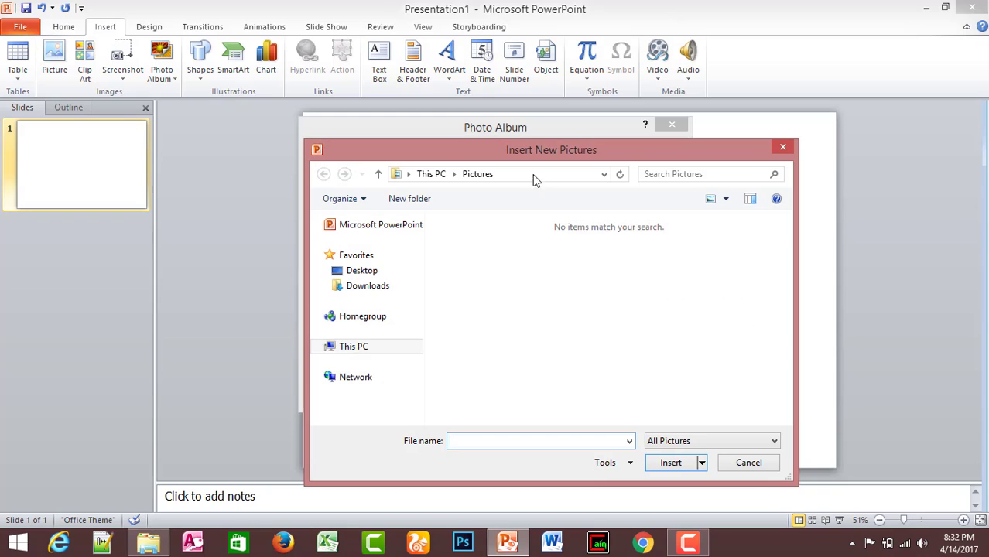
mouse_move(533, 150)
left_mouse_down()
mouse_move(337, 59)
mouse_move(354, 70)
left_mouse_up()
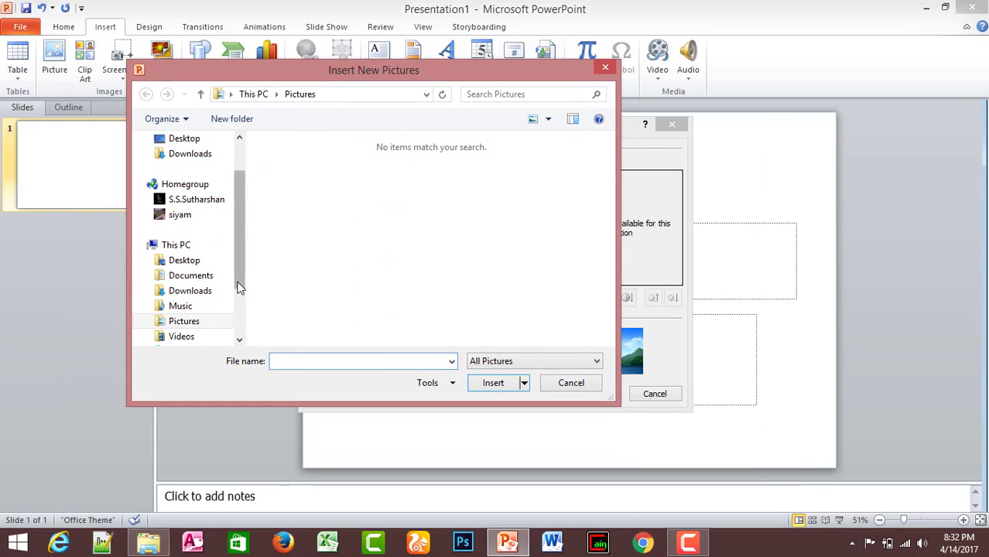
left_click(180, 261)
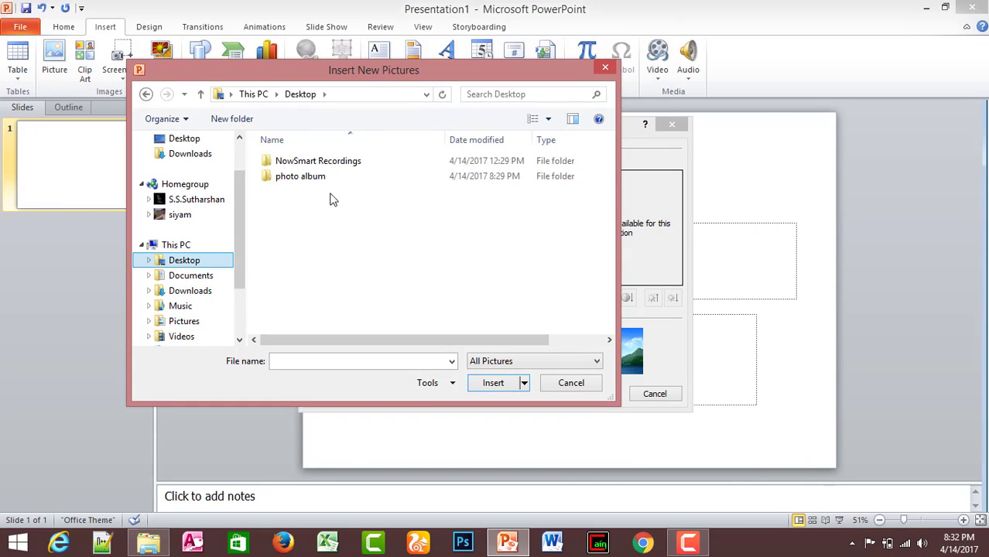
left_click(297, 178)
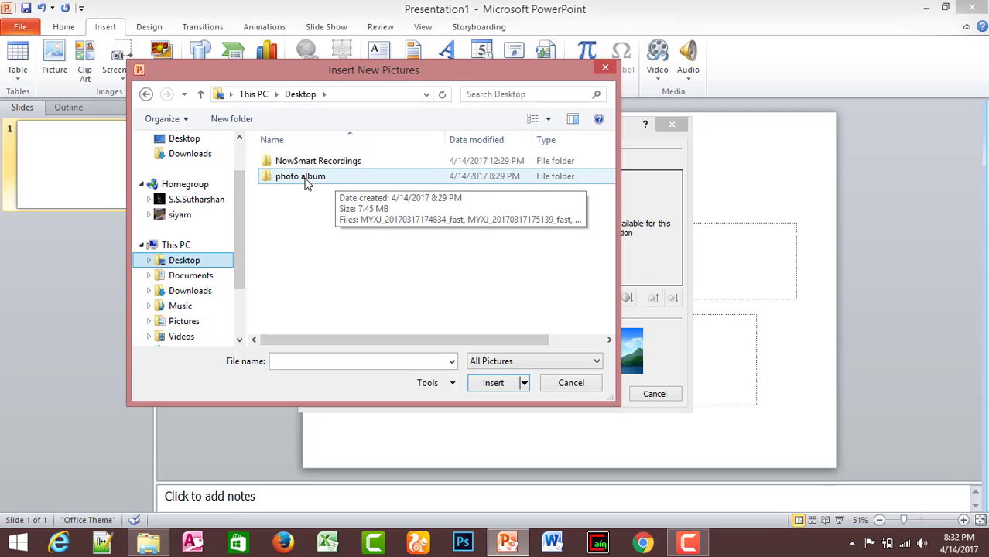
double_click(306, 182)
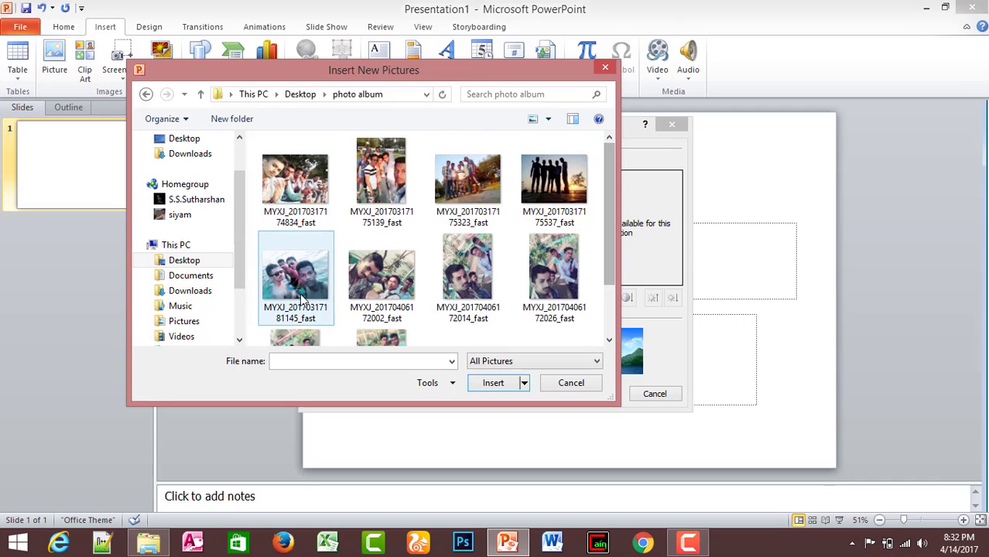
left_click(298, 194)
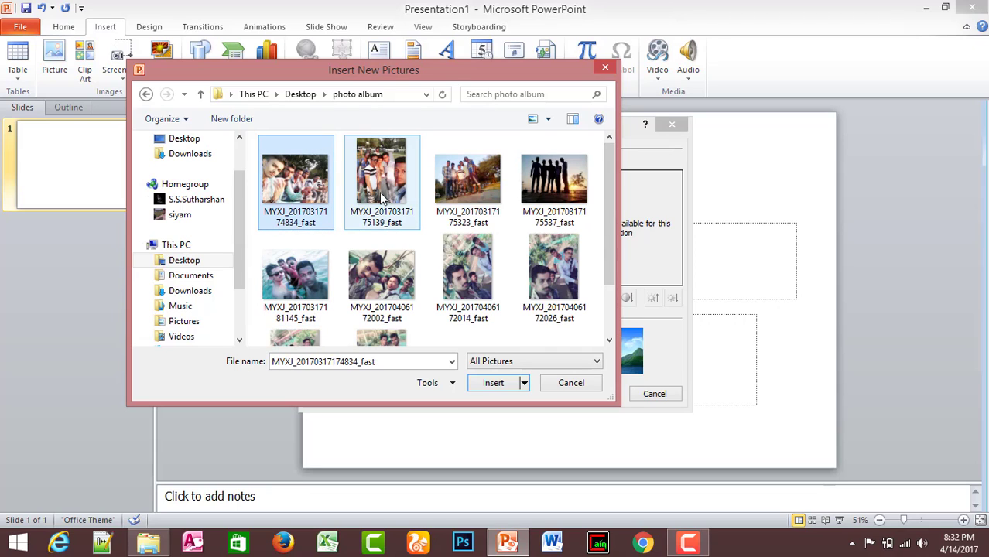
key("ctrl+a")
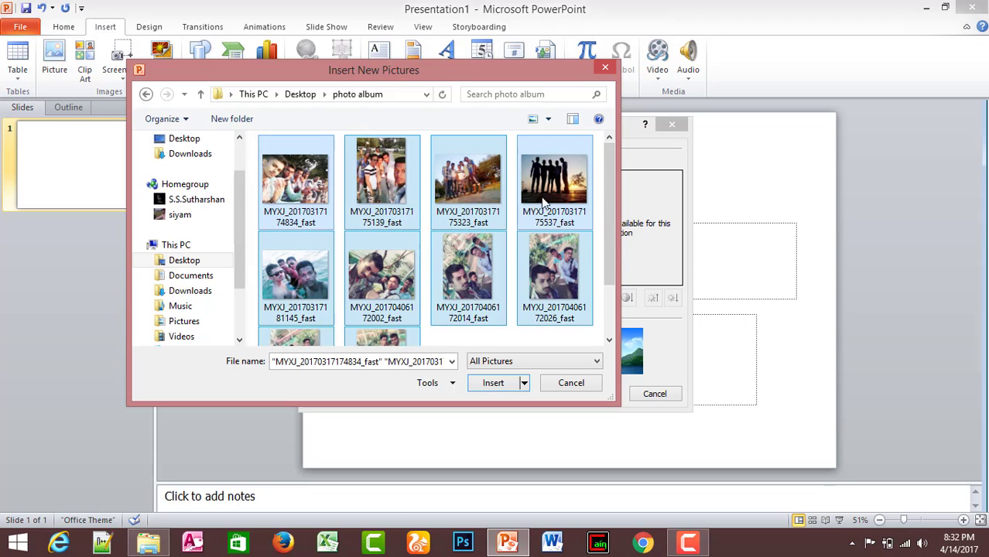
left_click_drag(608, 184, 607, 278)
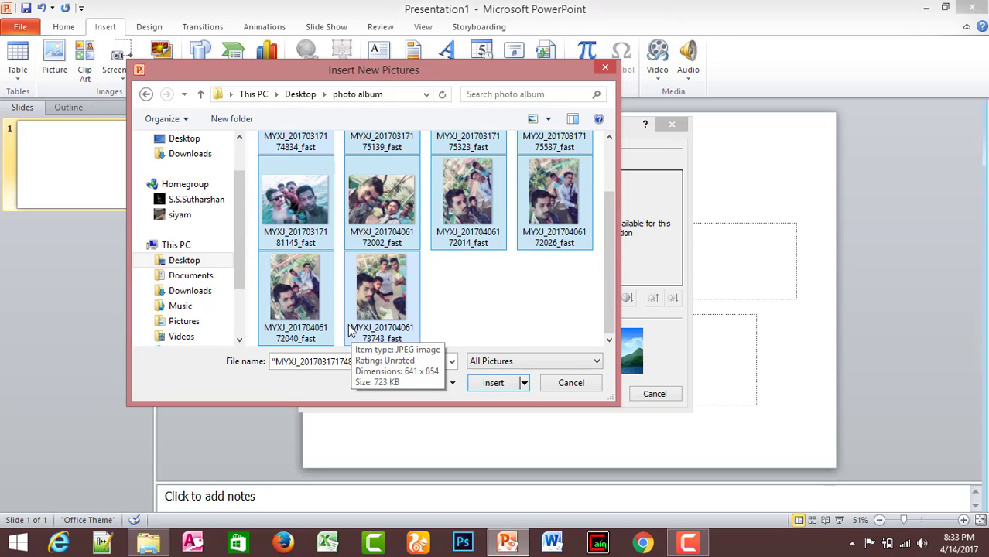
left_click(493, 383)
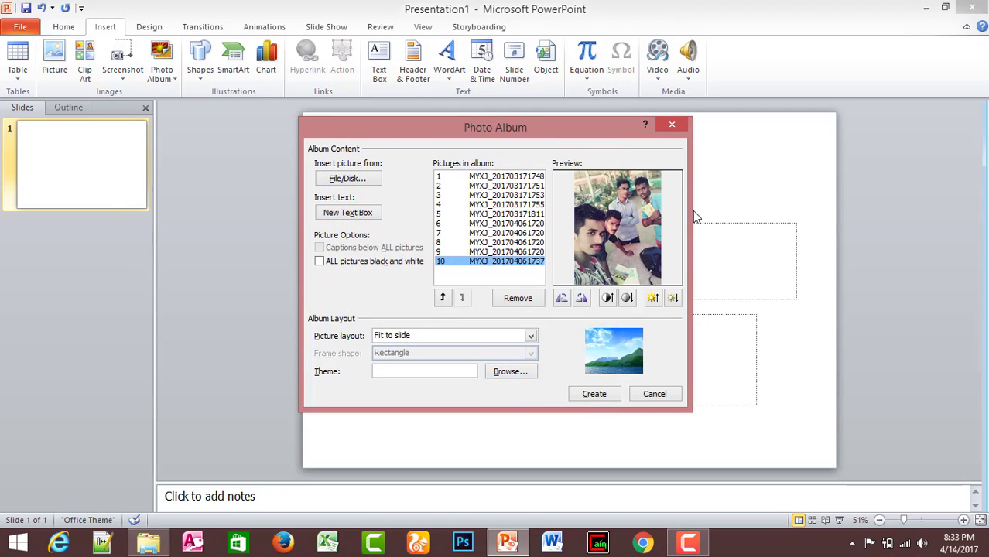
- Adjust the first picture's contrast and brightness, then create the 11-slide photo album
mouse_move(534, 124)
left_mouse_down()
mouse_move(828, 12)
mouse_move(783, 38)
mouse_move(725, 52)
left_mouse_up()
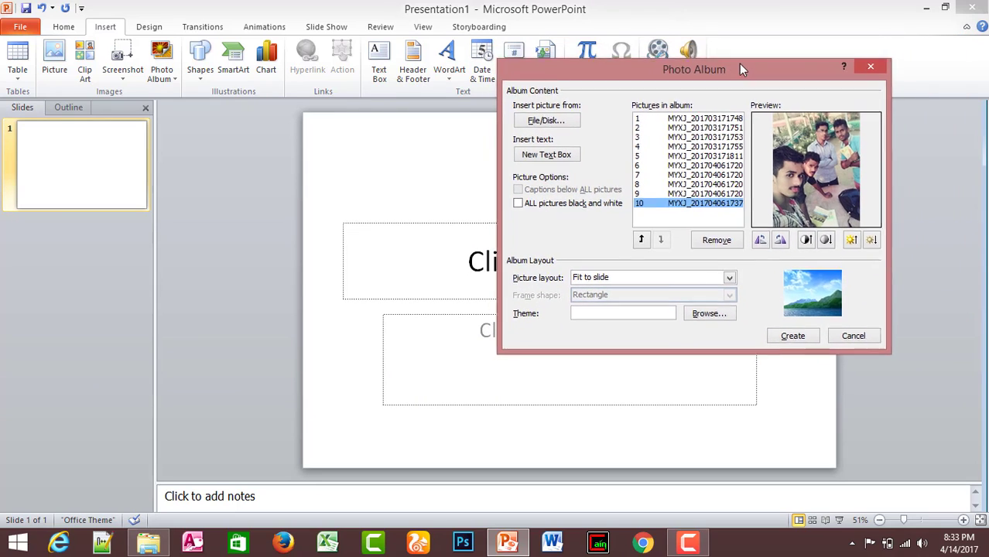
left_click_drag(725, 52, 740, 61)
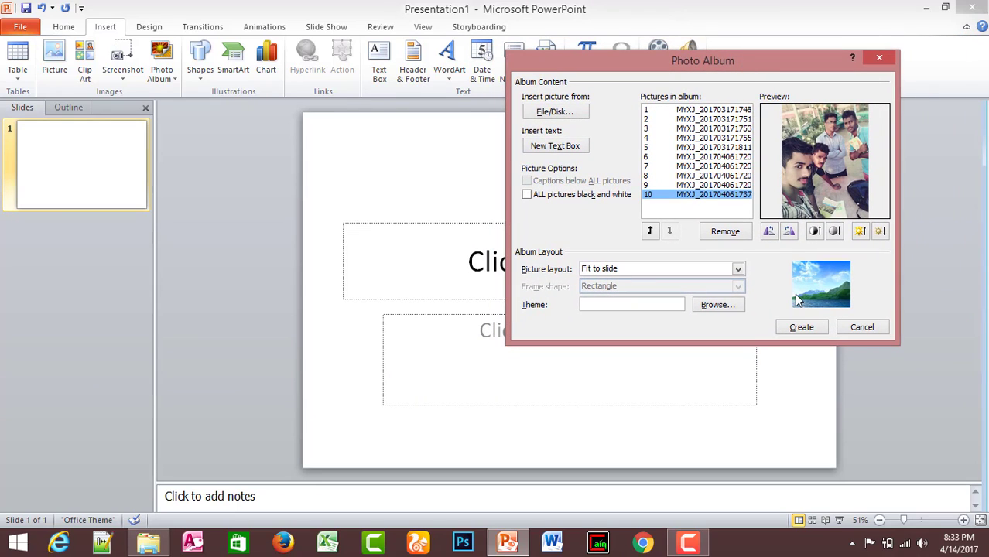
left_click(699, 110)
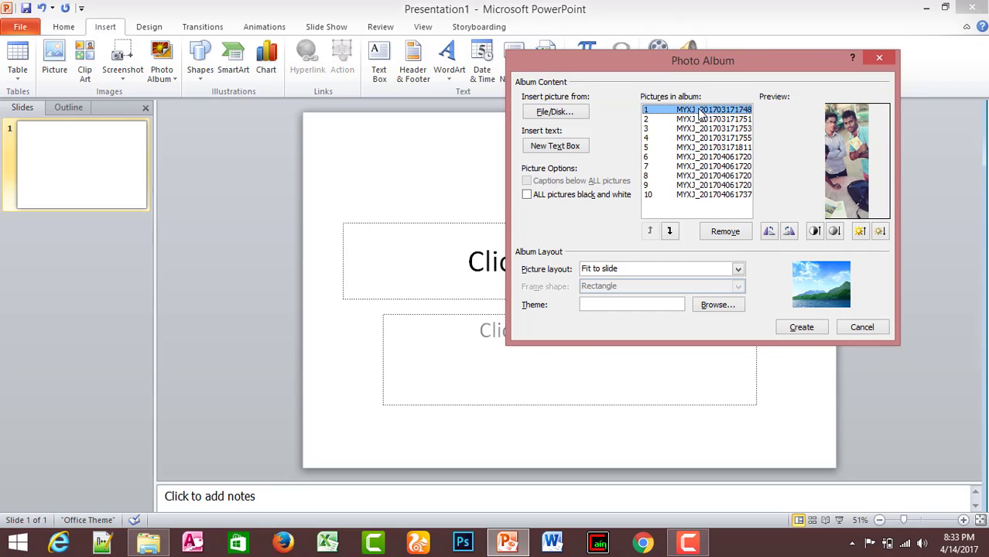
left_click(860, 232)
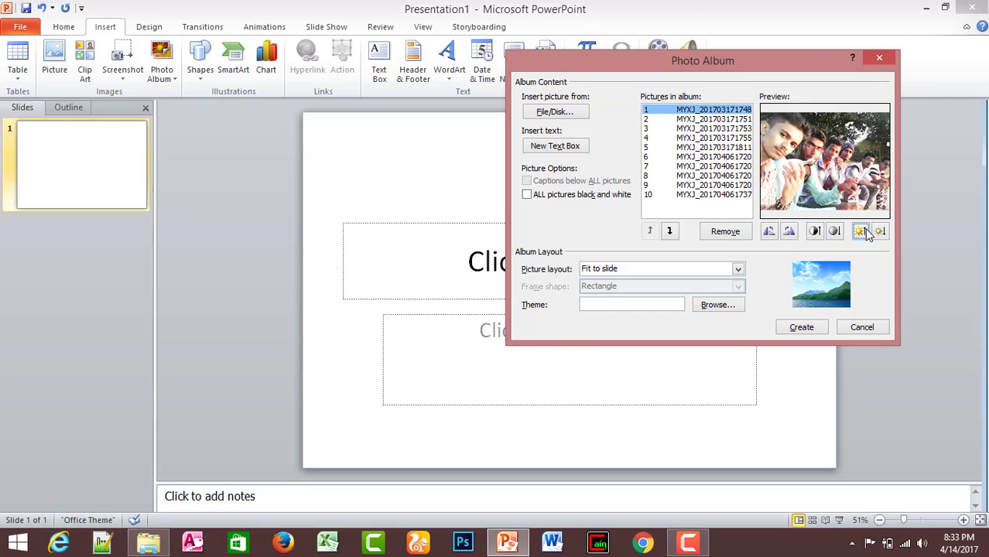
left_click(882, 231)
left_click(881, 231)
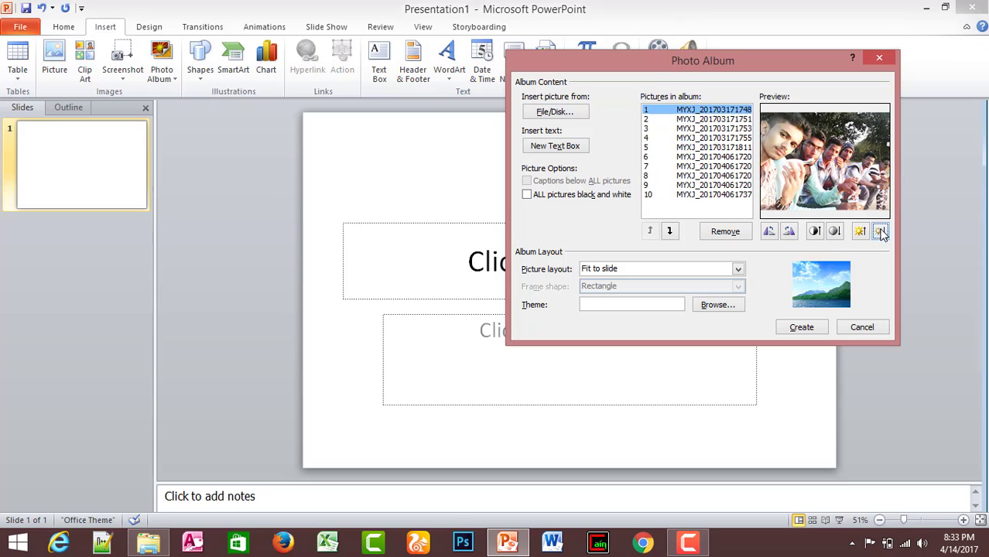
left_click(834, 232)
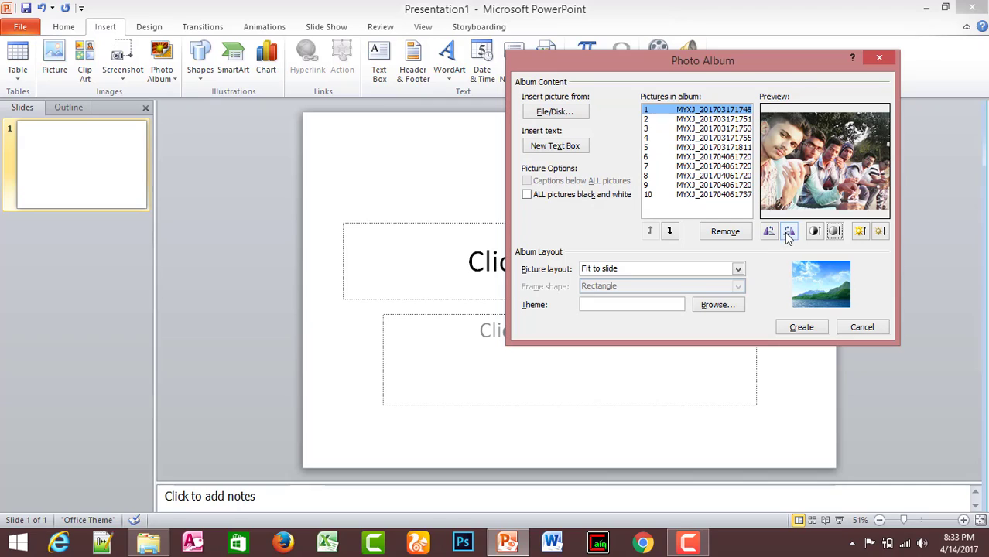
left_click(684, 128)
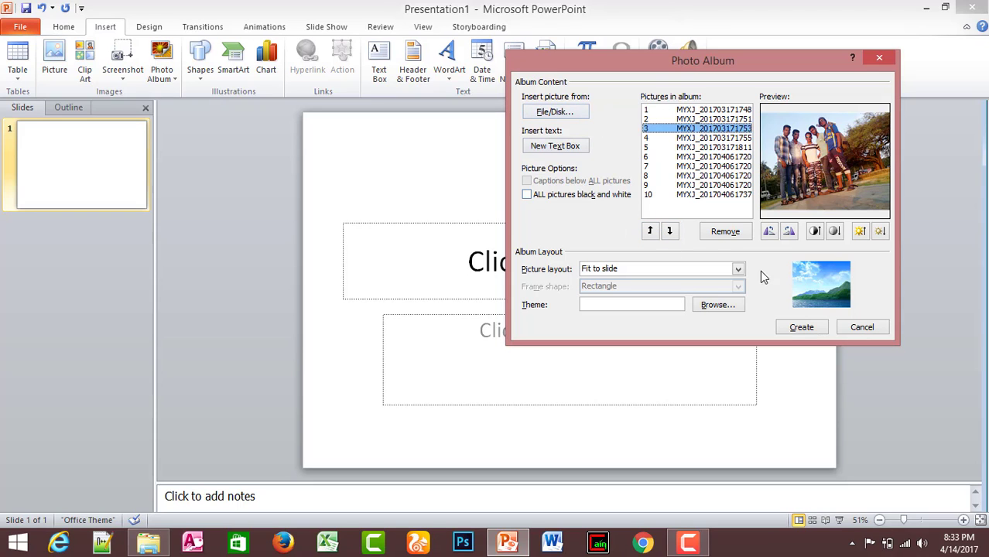
left_click(802, 327)
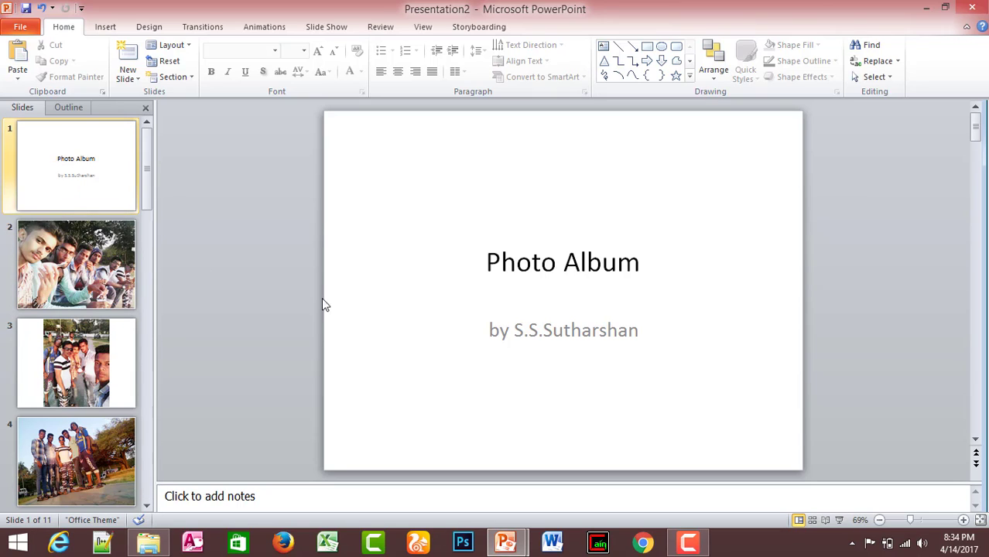
- Review the 'Photo Album' title and subtitle on slide 1, then view slide 2's group photo
left_click(69, 166)
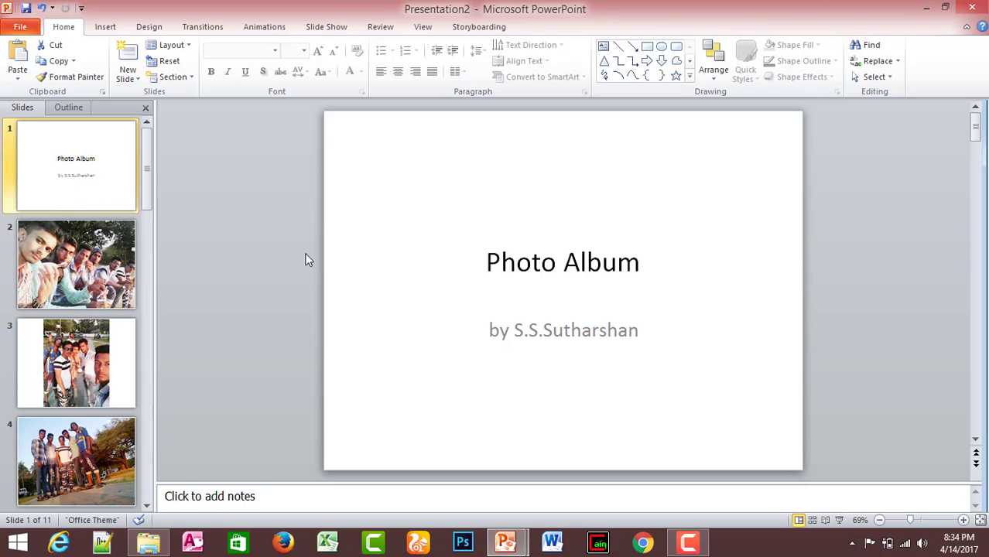
left_click(488, 267)
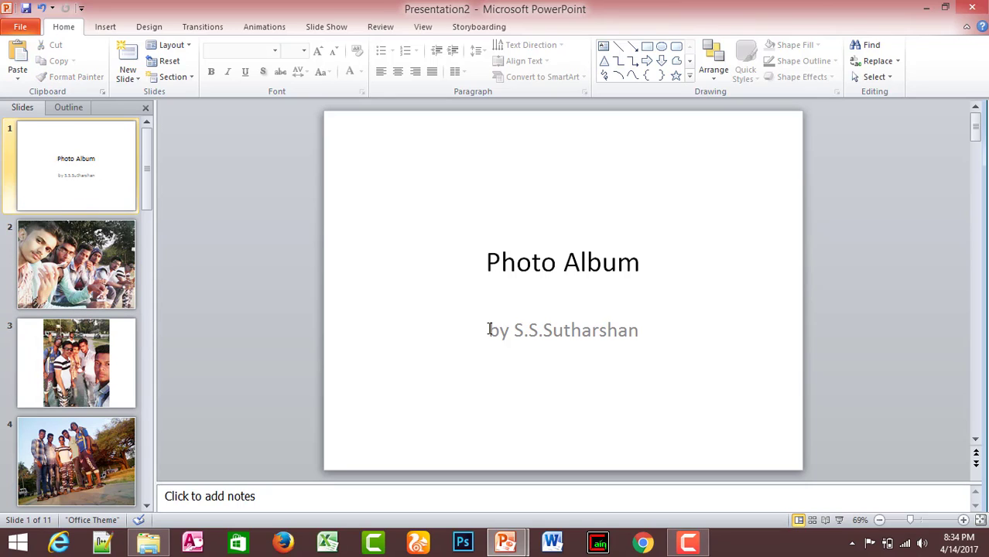
left_click_drag(490, 329, 660, 341)
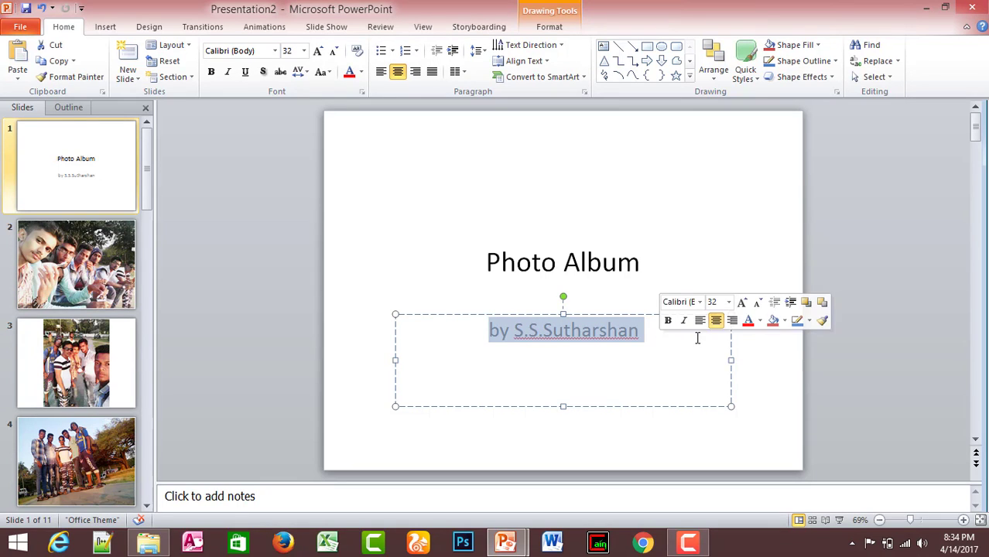
left_click(634, 200)
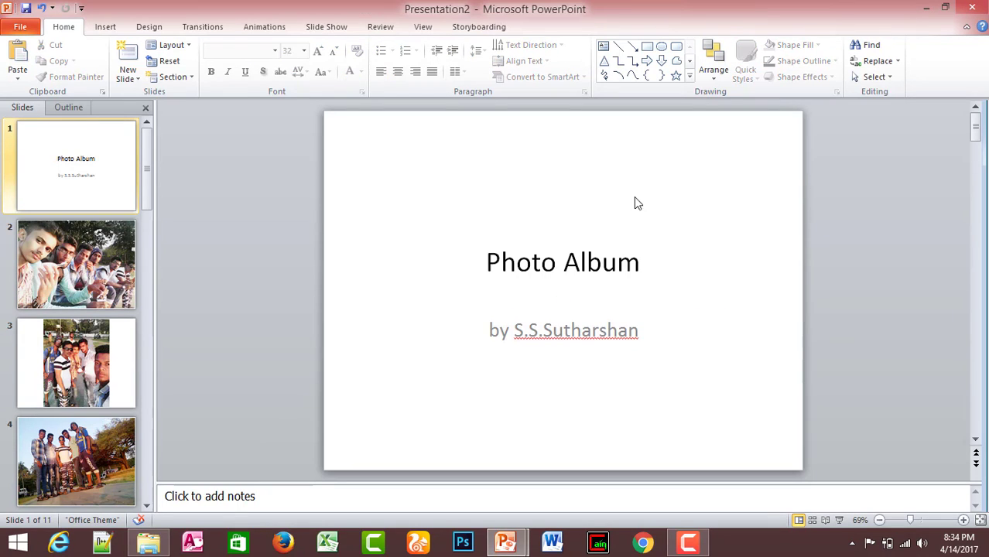
left_click(579, 263)
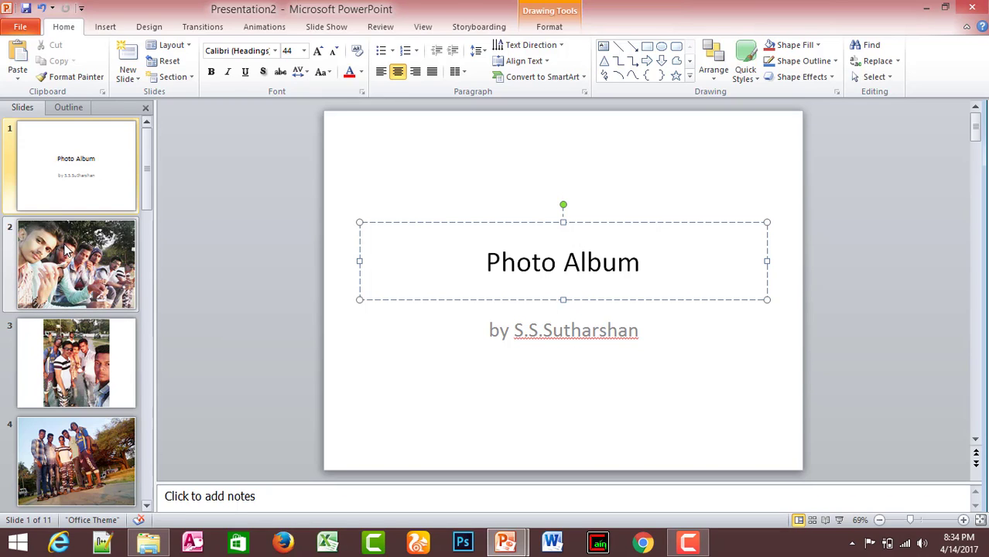
left_click(77, 263)
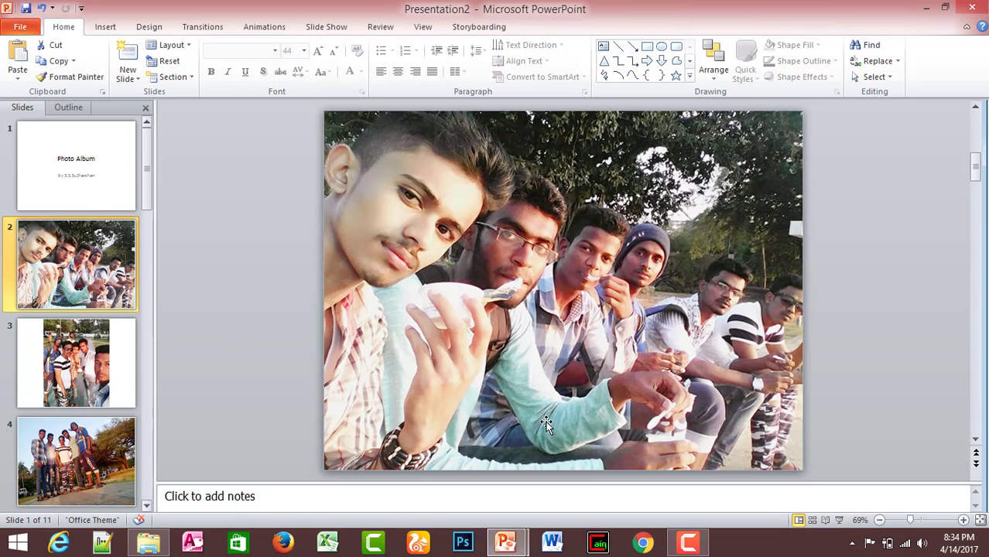
- Enlarge slide 3's photo to span the full slide width and reposition it
left_click(77, 356)
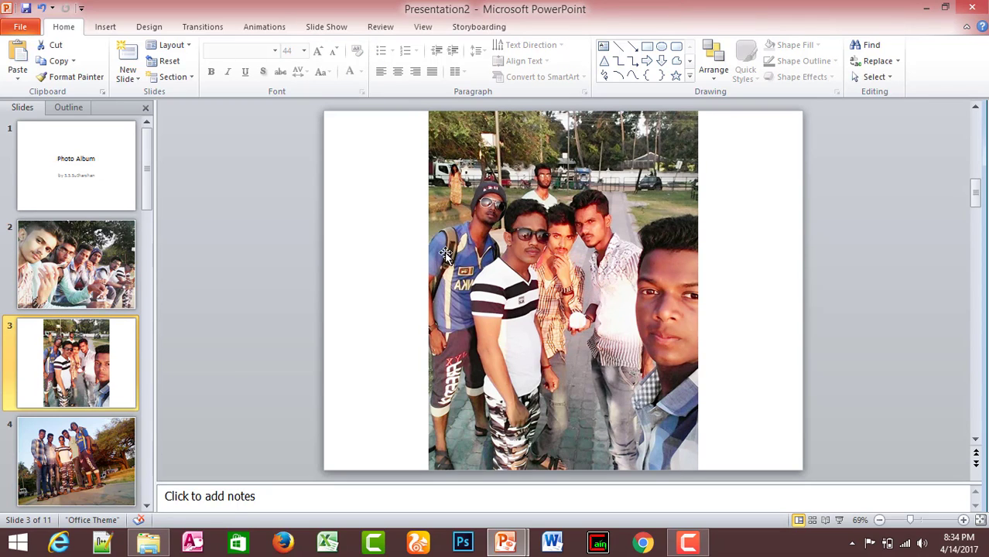
left_click(446, 184)
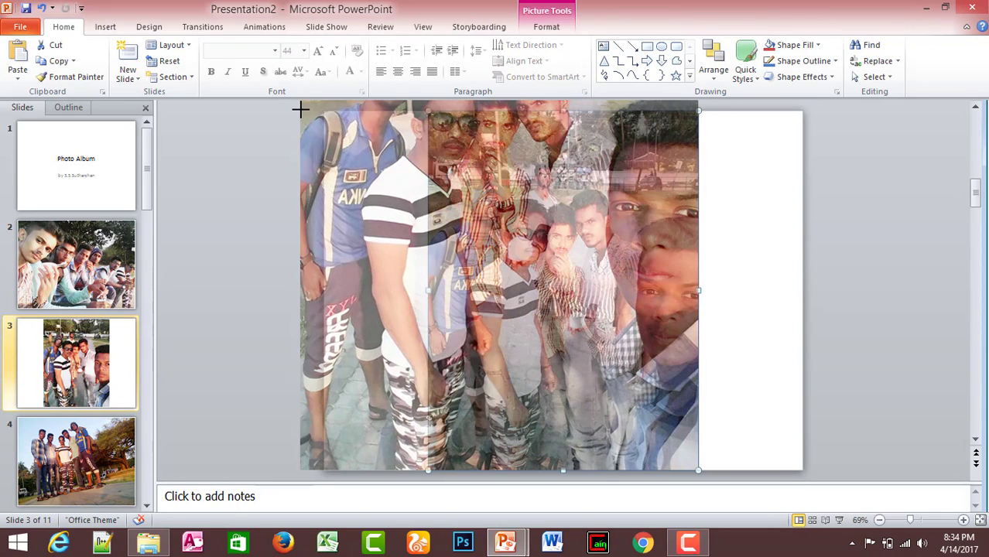
left_click_drag(428, 111, 301, 101)
mouse_move(474, 213)
left_mouse_down()
mouse_move(498, 239)
mouse_move(462, 216)
left_mouse_up()
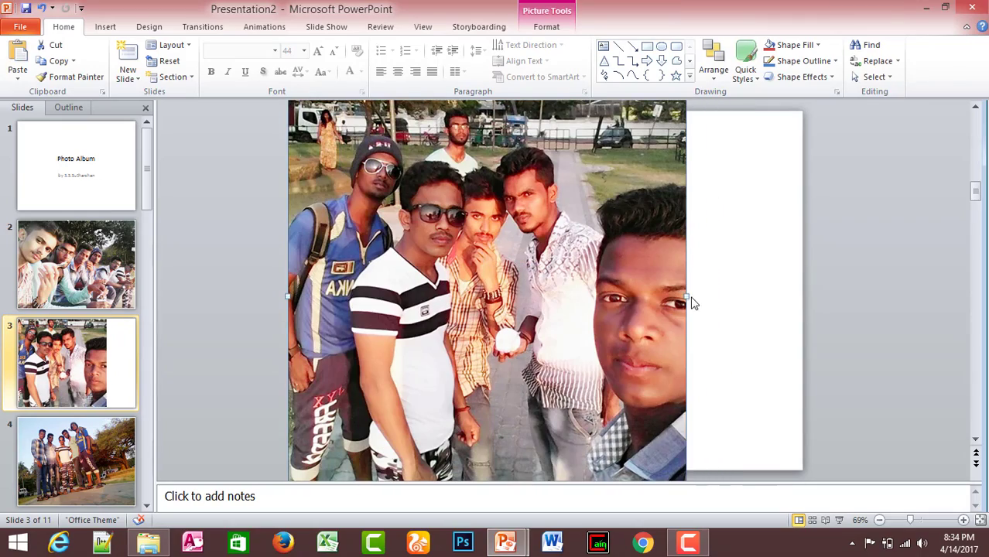
left_click_drag(687, 296, 837, 329)
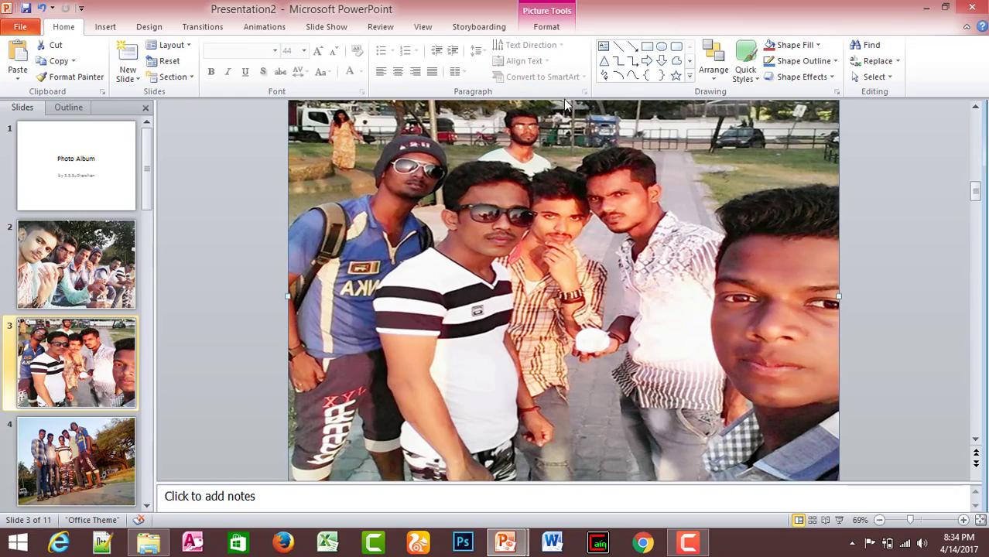
mouse_move(550, 179)
left_mouse_down()
mouse_move(563, 152)
mouse_move(540, 36)
mouse_move(538, 108)
left_mouse_up()
mouse_move(588, 285)
left_mouse_down()
mouse_move(583, 280)
mouse_move(595, 275)
mouse_move(610, 381)
left_mouse_up()
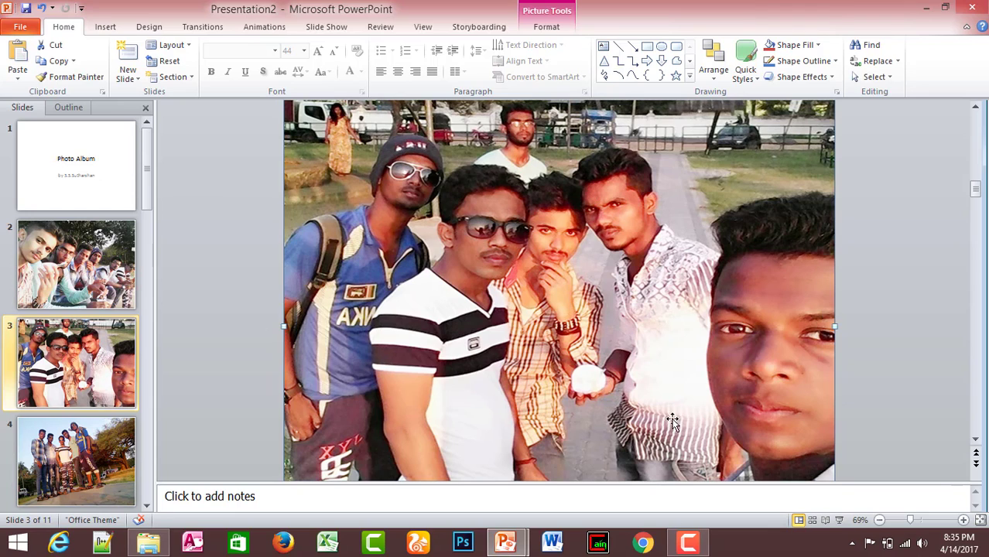
- Compare slides 2 and 3 by flipping between them
left_click(104, 271)
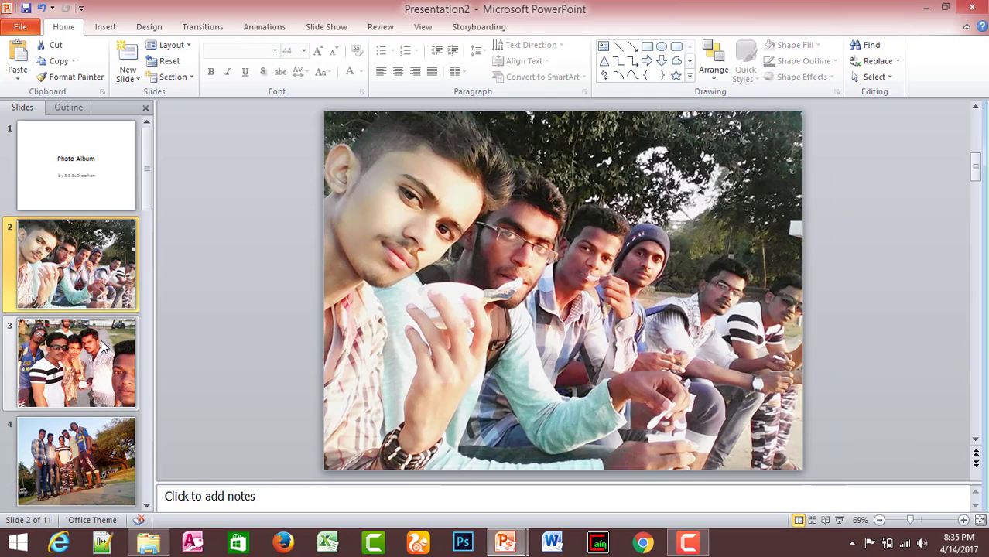
left_click(99, 371)
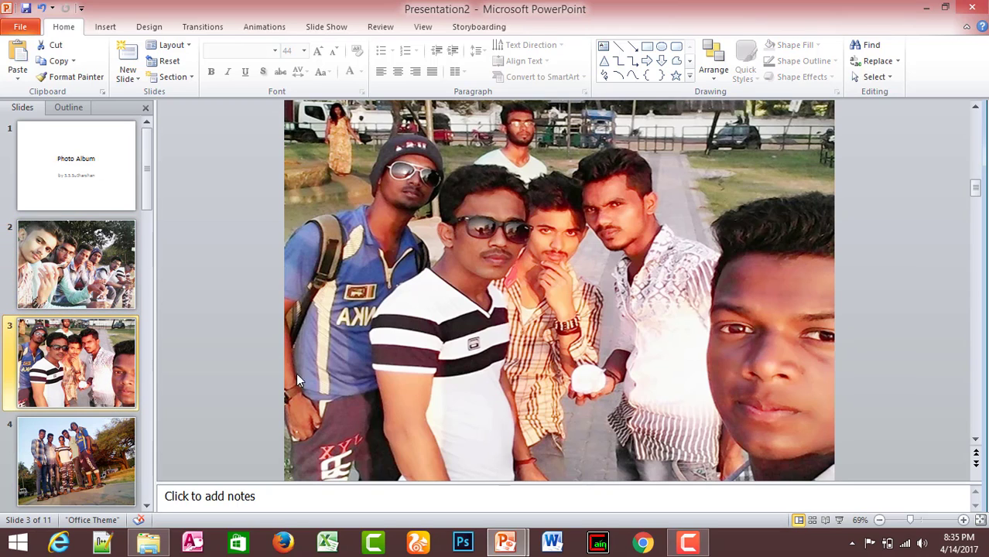
left_click(99, 288)
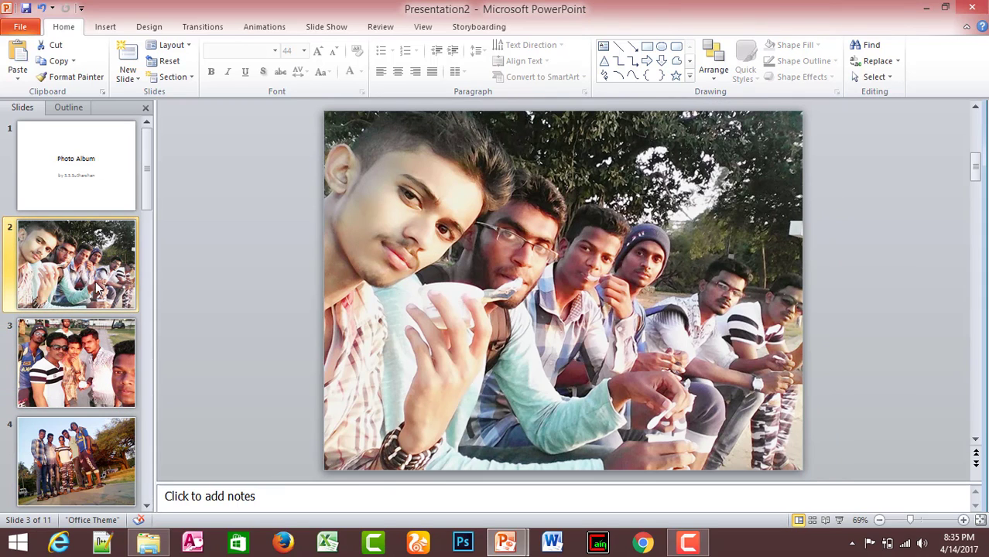
left_click(83, 359)
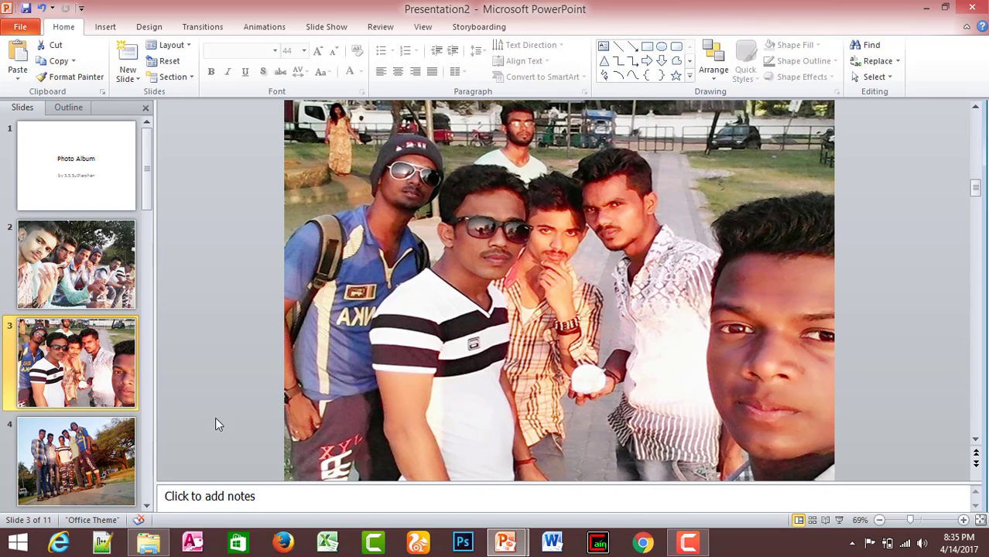
scroll(101, 437, "down", 1)
scroll(101, 438, "down", 1)
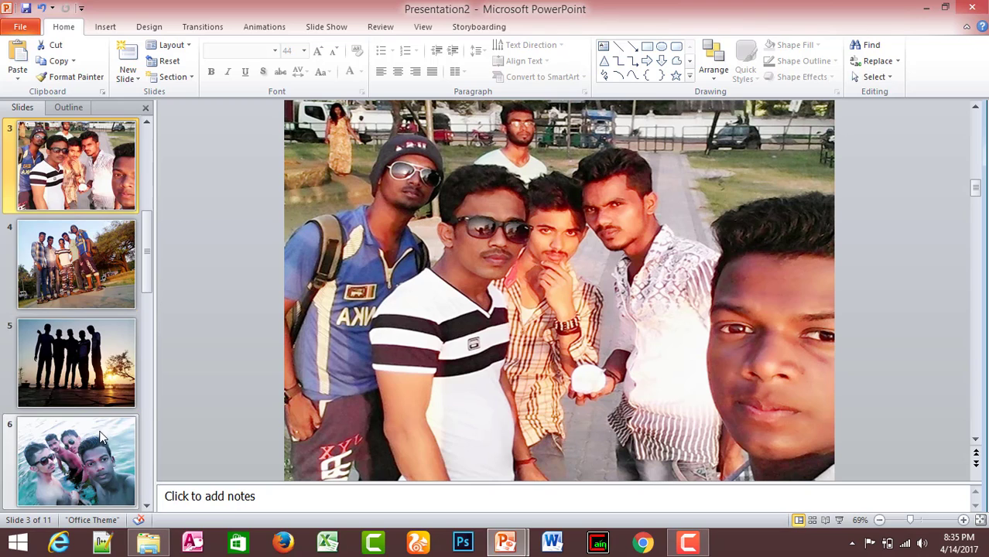
- Browse through slides 4–6 to slide 8 and select its photo
left_click(72, 263)
left_click(64, 370)
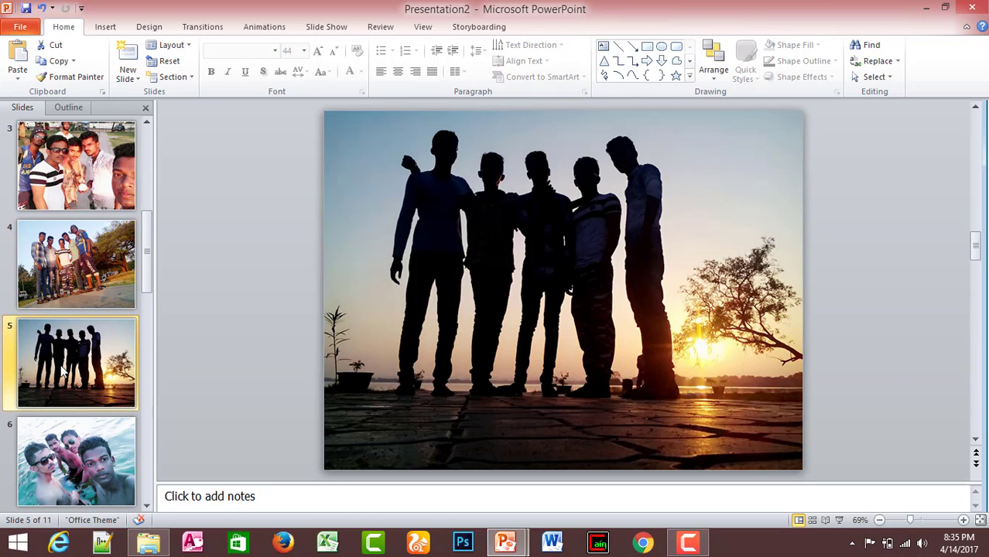
left_click(81, 455)
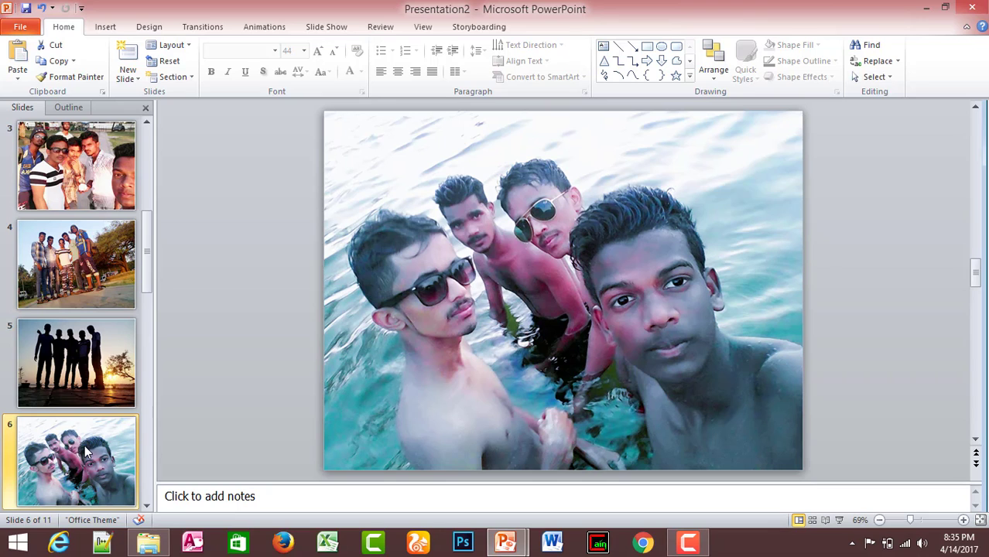
scroll(86, 453, "down", 2)
scroll(86, 454, "down", 3)
left_click(77, 362)
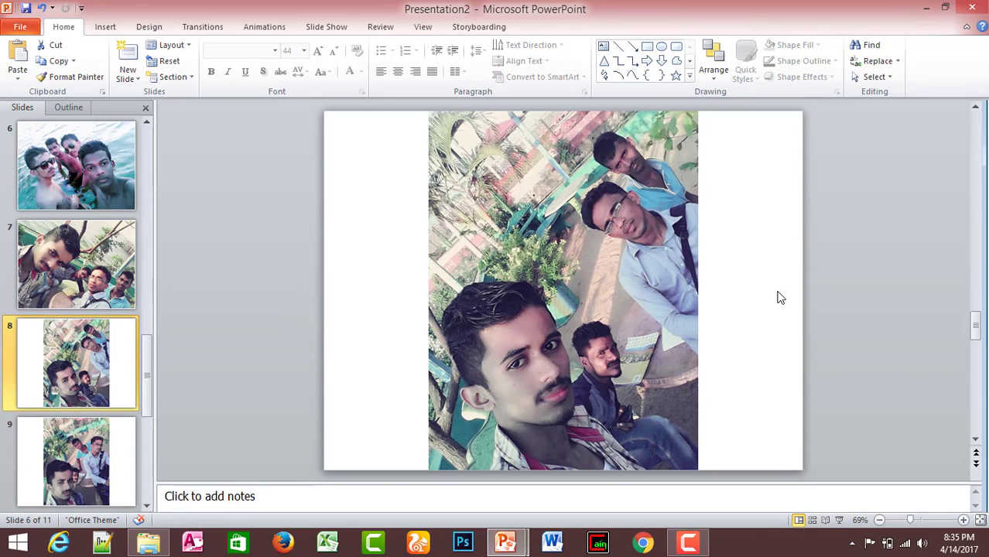
left_click(661, 280)
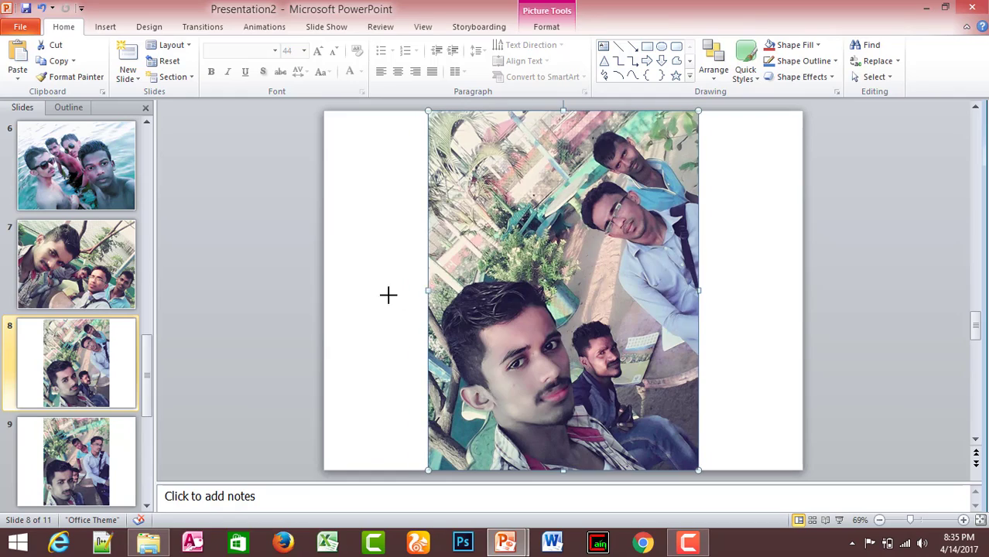
- Stretch slide 8's photo out to the left, right and top slide edges
left_click_drag(388, 295, 312, 298)
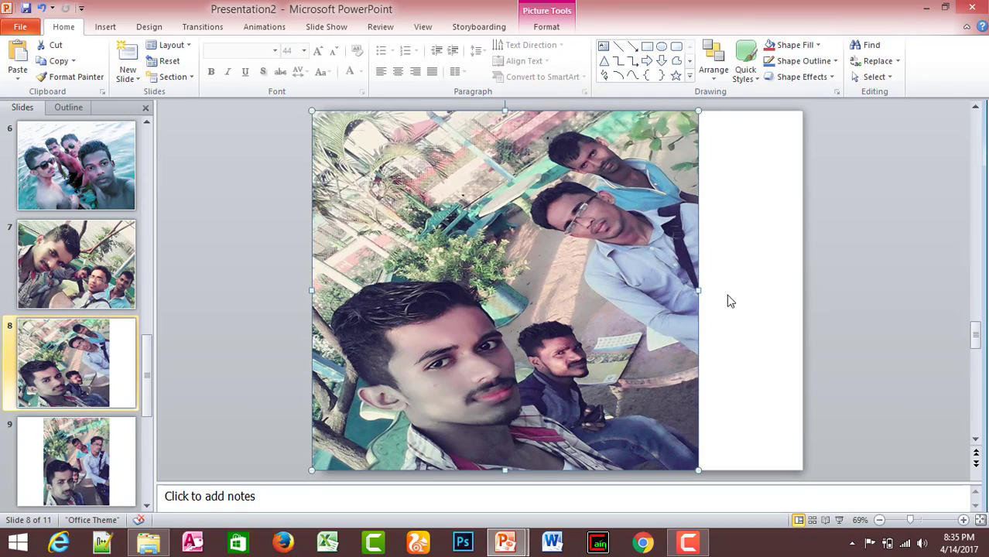
left_click_drag(698, 289, 838, 290)
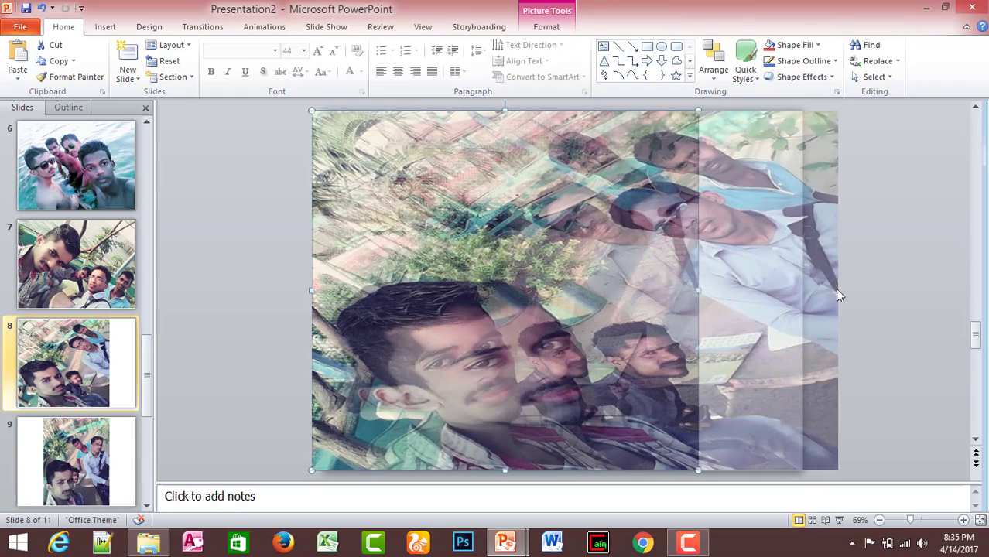
left_click_drag(575, 110, 574, 1)
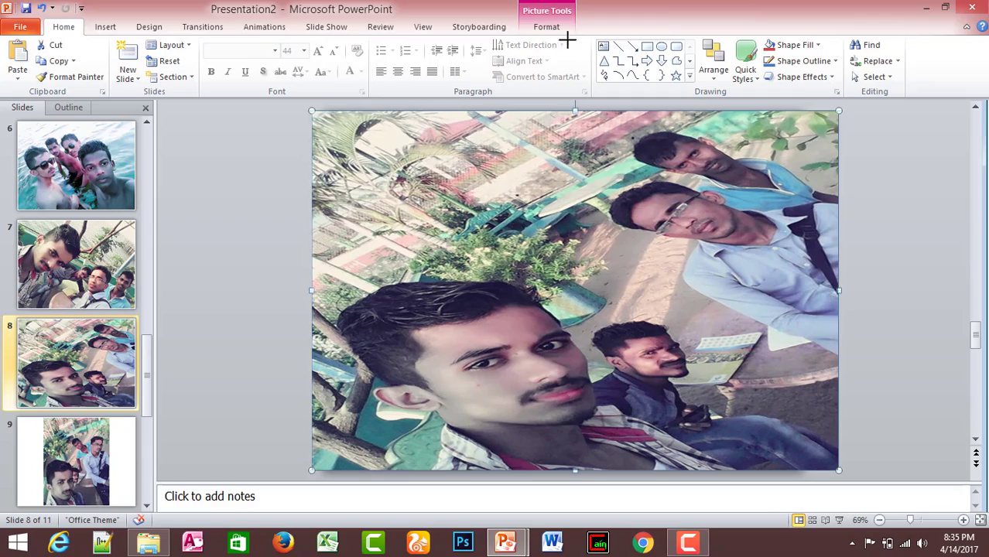
scroll(608, 247, "up", 3)
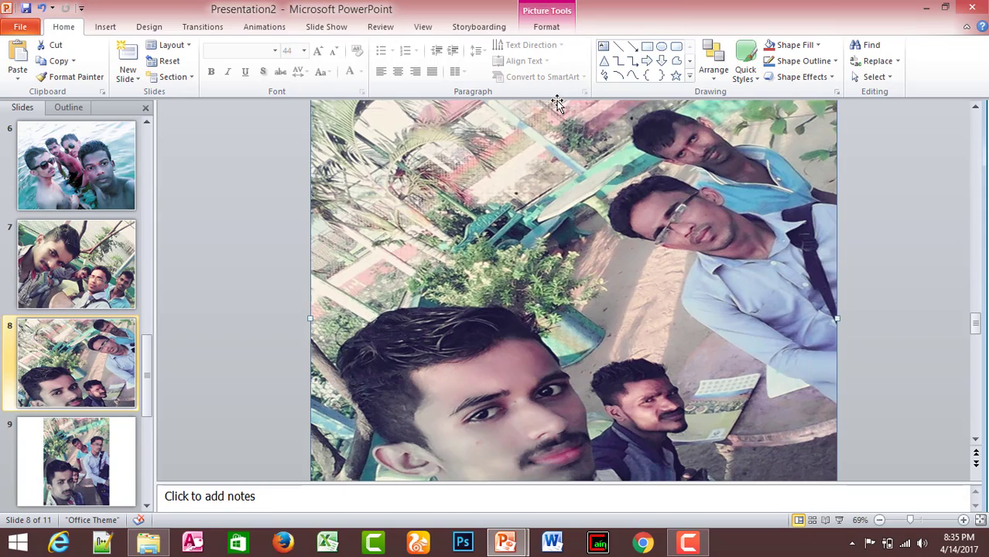
- Fine-tune slide 8's photo to 10.58" × 10.45" and deselect it
double_click(575, 143)
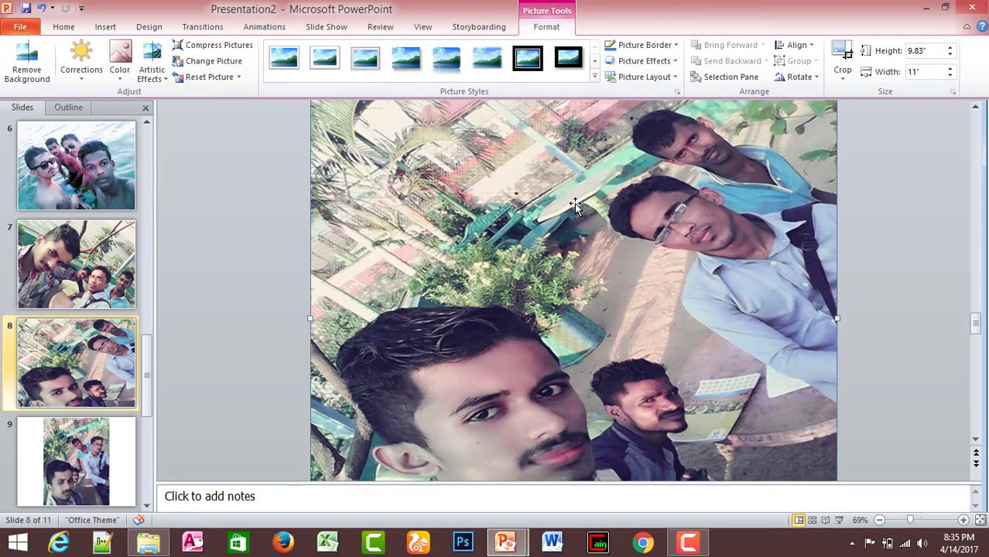
left_click_drag(570, 198, 574, 93)
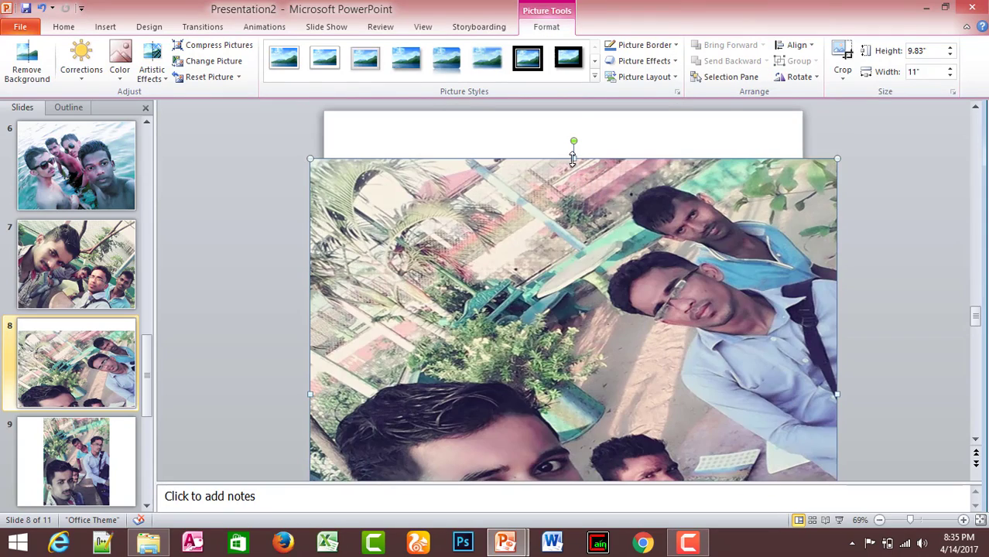
left_click_drag(574, 94, 574, 160)
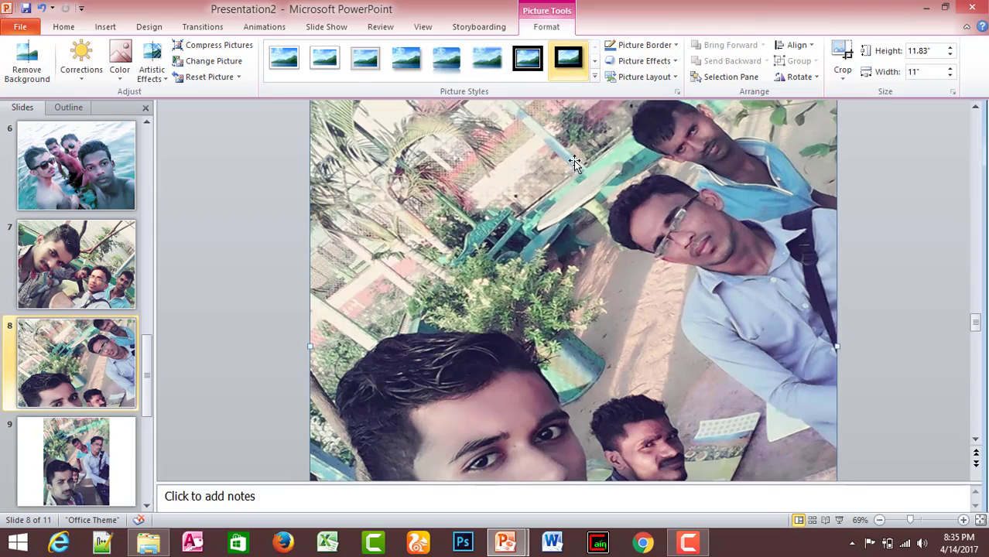
left_click_drag(576, 253, 556, 144)
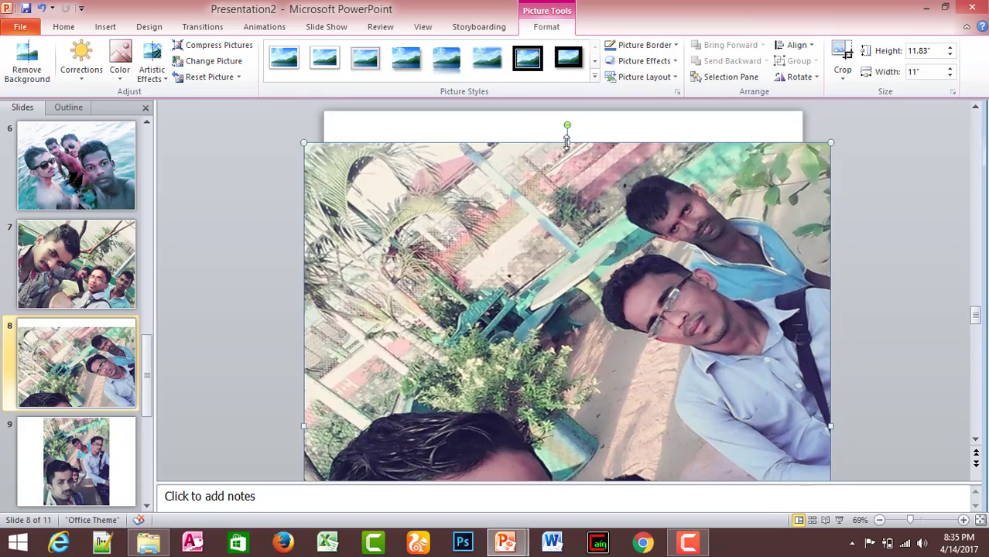
mouse_move(566, 178)
left_mouse_down()
mouse_move(567, 238)
mouse_move(568, 169)
left_mouse_up()
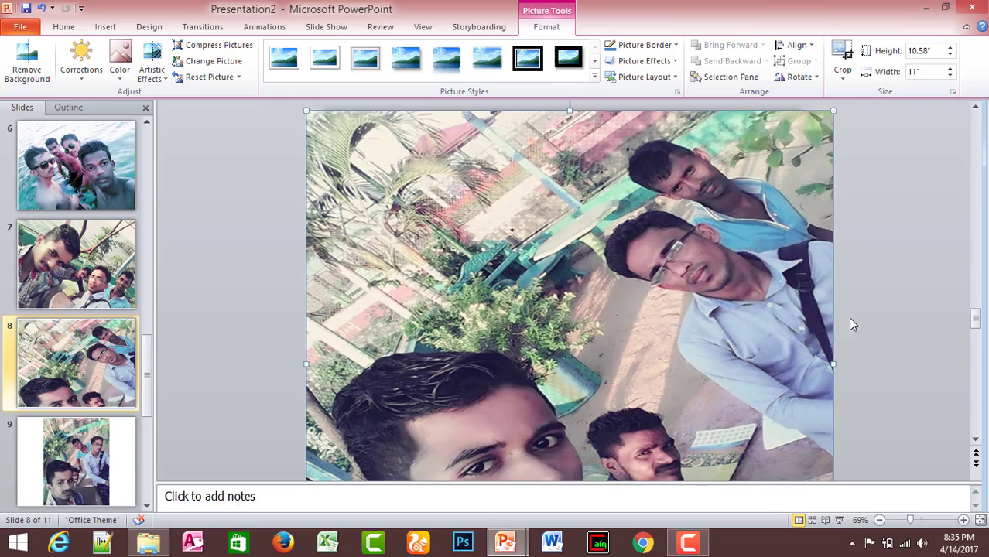
left_click_drag(834, 364, 808, 365)
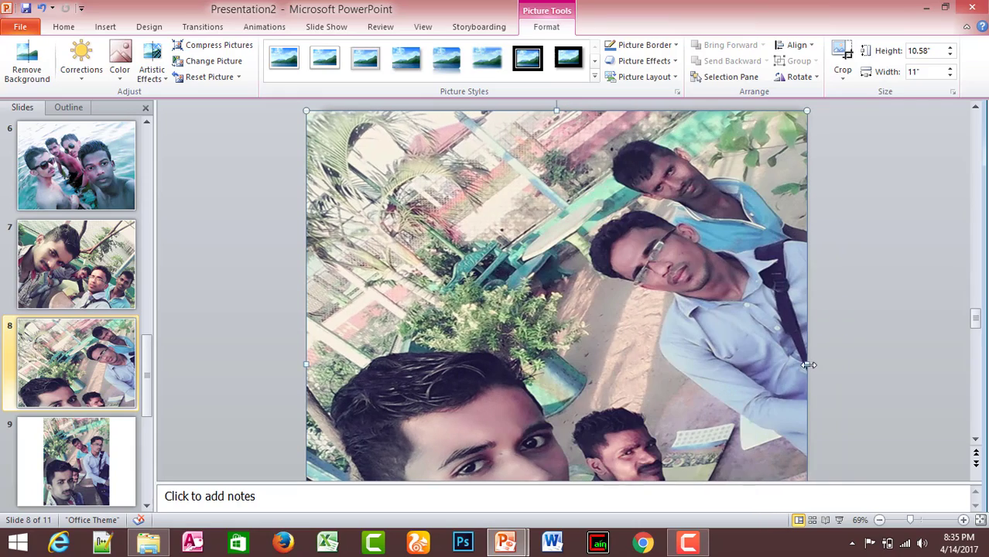
left_click_drag(627, 365, 621, 343)
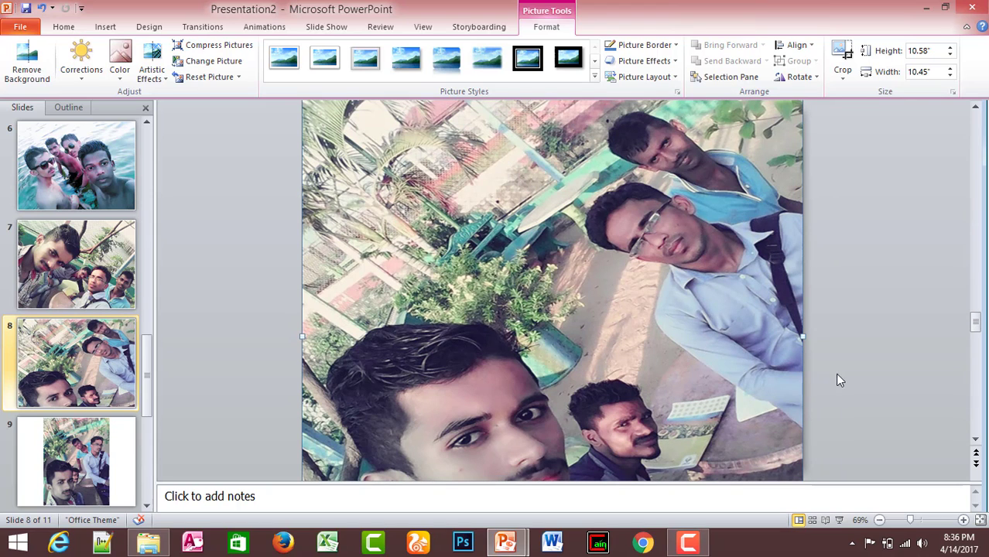
mouse_move(799, 337)
left_mouse_down()
mouse_move(791, 337)
mouse_move(802, 336)
left_mouse_up()
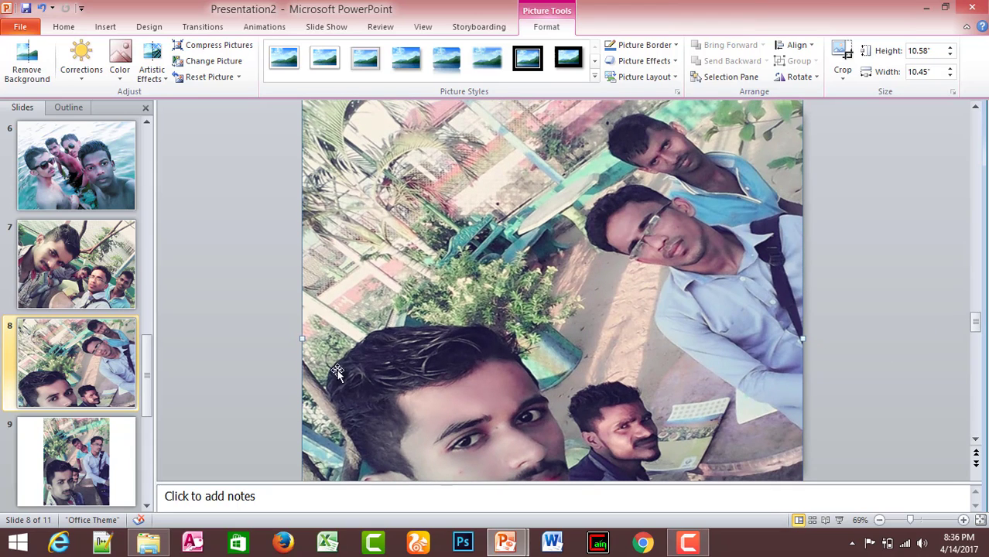
left_click(61, 452)
- On slide 9, stretch the photo left, right and taller to cover the slide
scroll(306, 350, "down", 2)
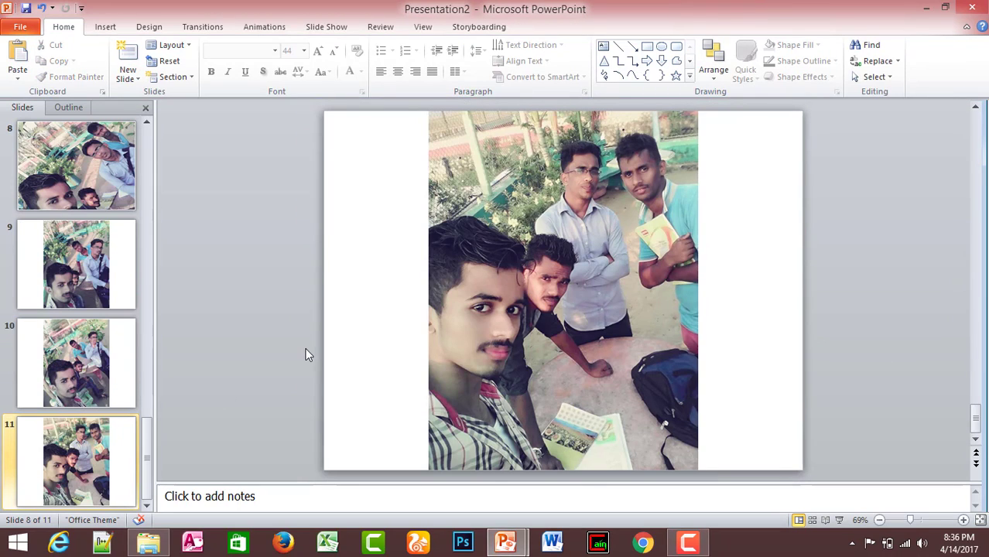
left_click(76, 264)
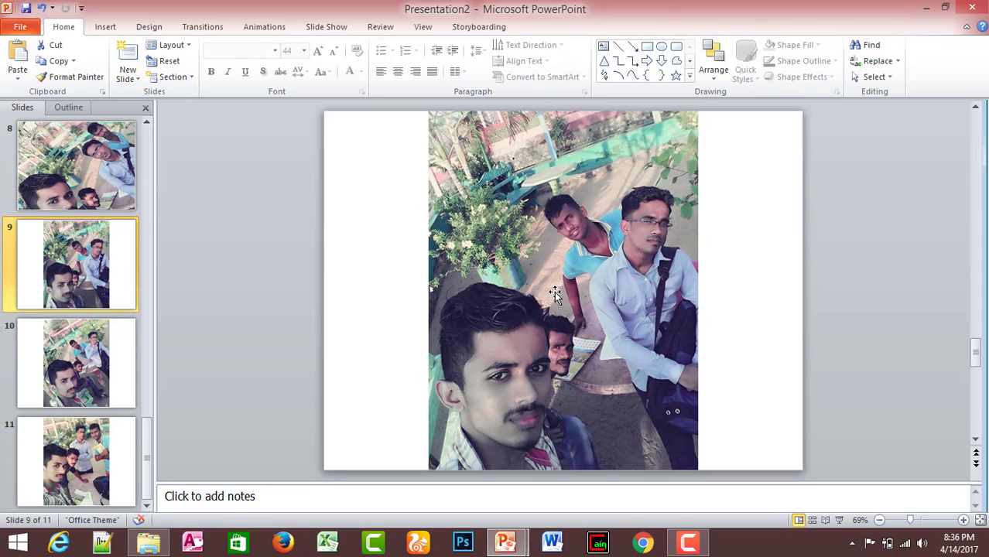
left_click(460, 326)
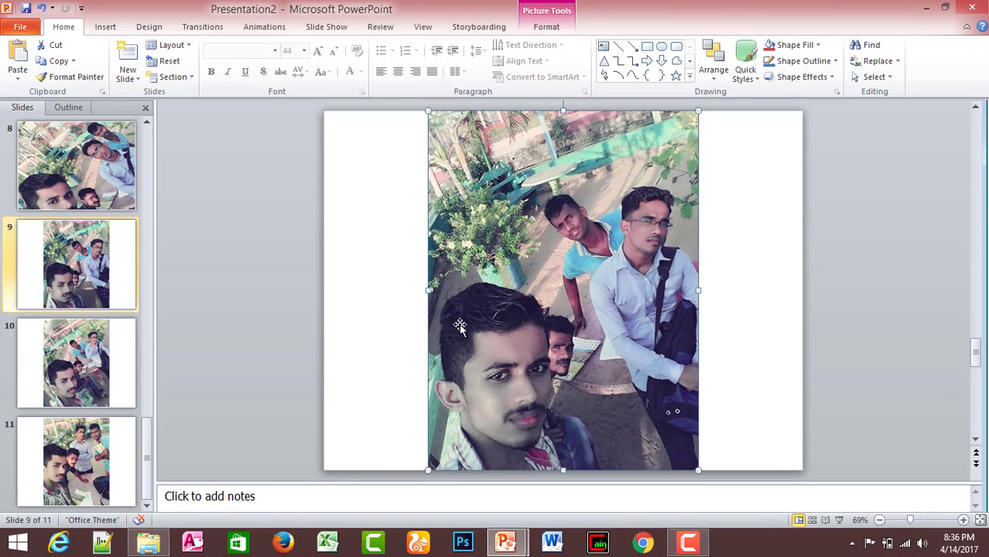
left_click_drag(427, 290, 280, 291)
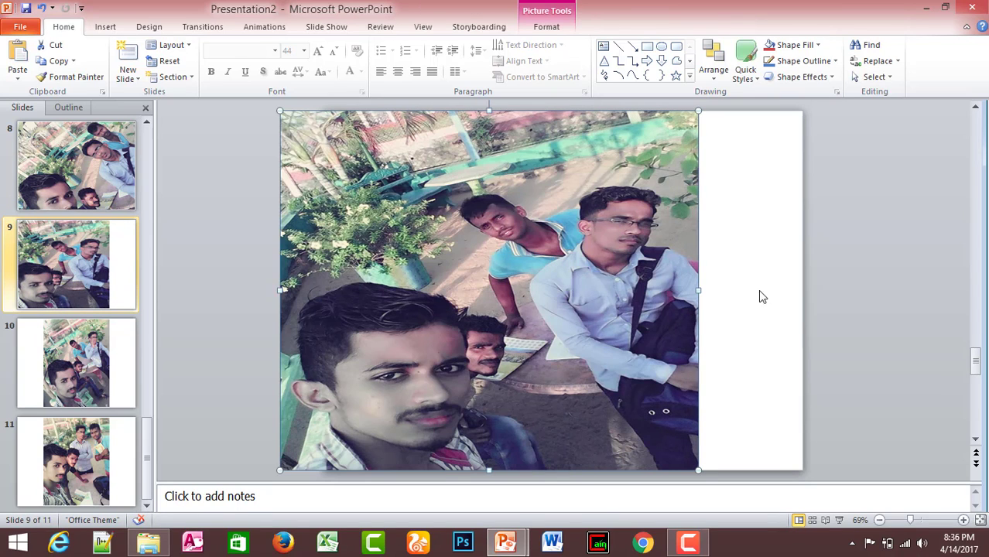
left_click_drag(699, 290, 814, 287)
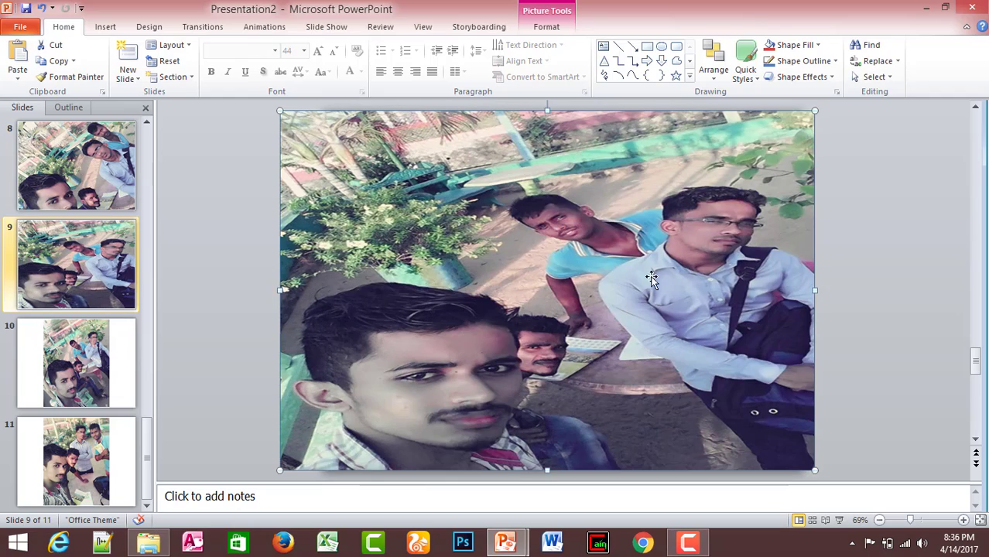
left_click_drag(548, 130, 546, 70)
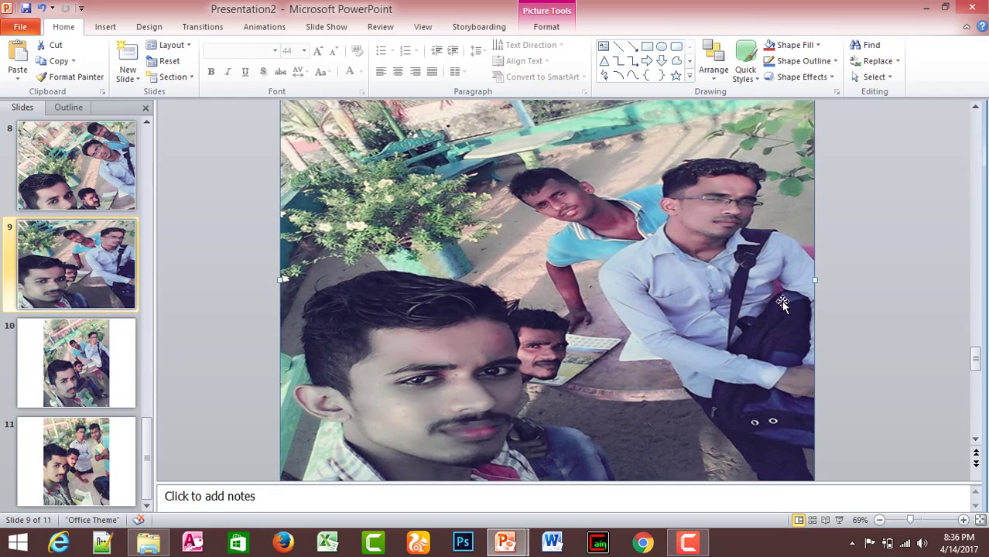
left_click_drag(809, 276, 791, 281)
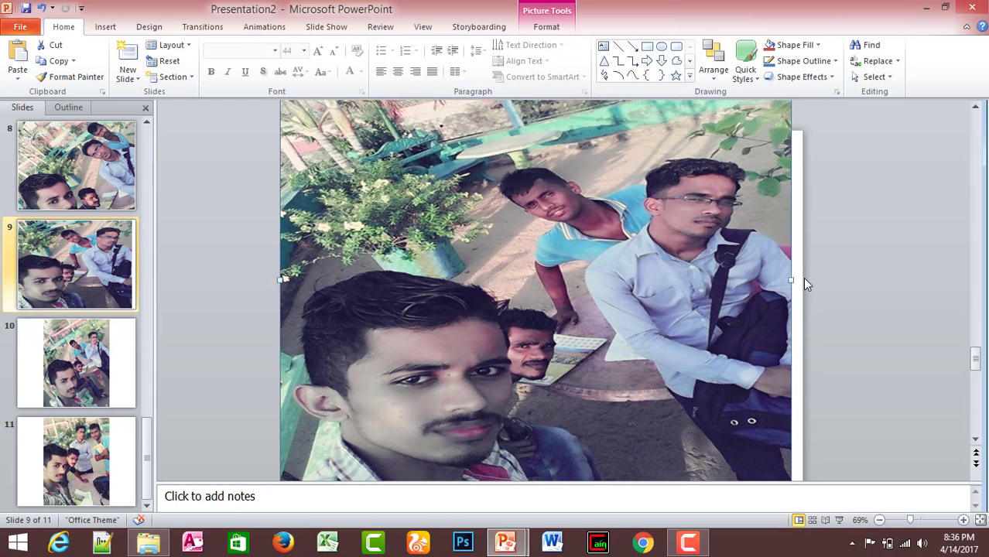
left_click_drag(556, 301, 569, 302)
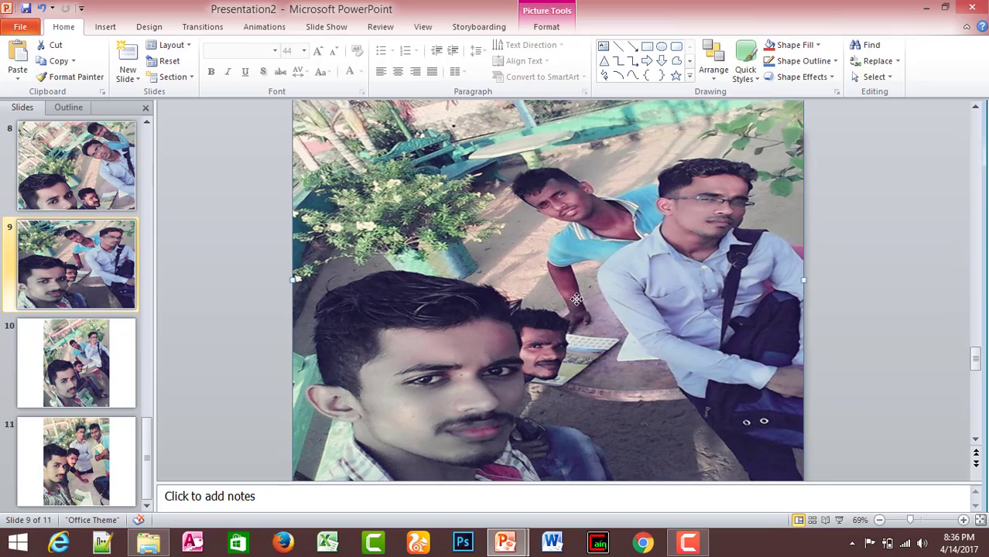
- Nudge slide 9's photo with the arrow keys and narrow it from the right
key("Right")
key("Right")
key("Right")
key("Right")
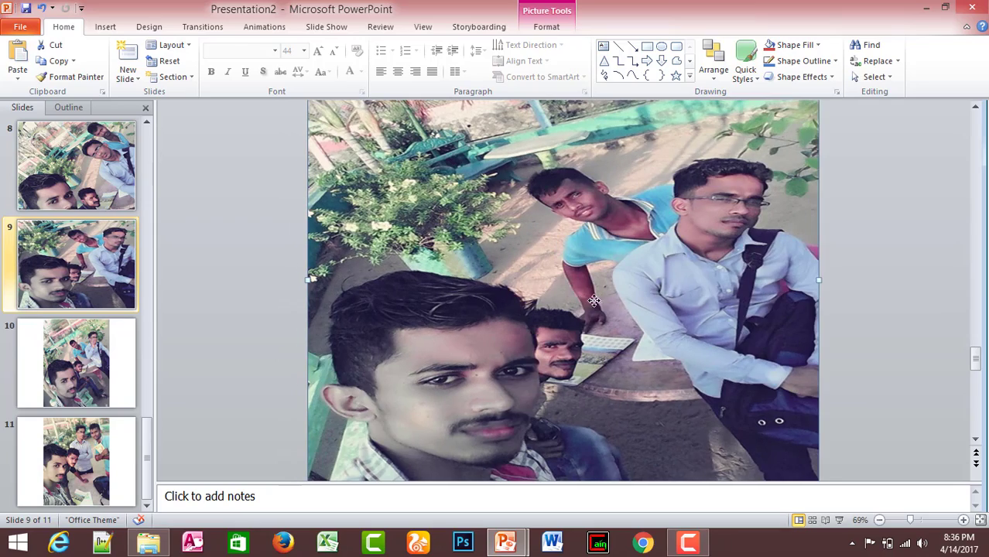
key("Right")
key("Right")
key("Right")
key("Right")
key("Right")
key("Right")
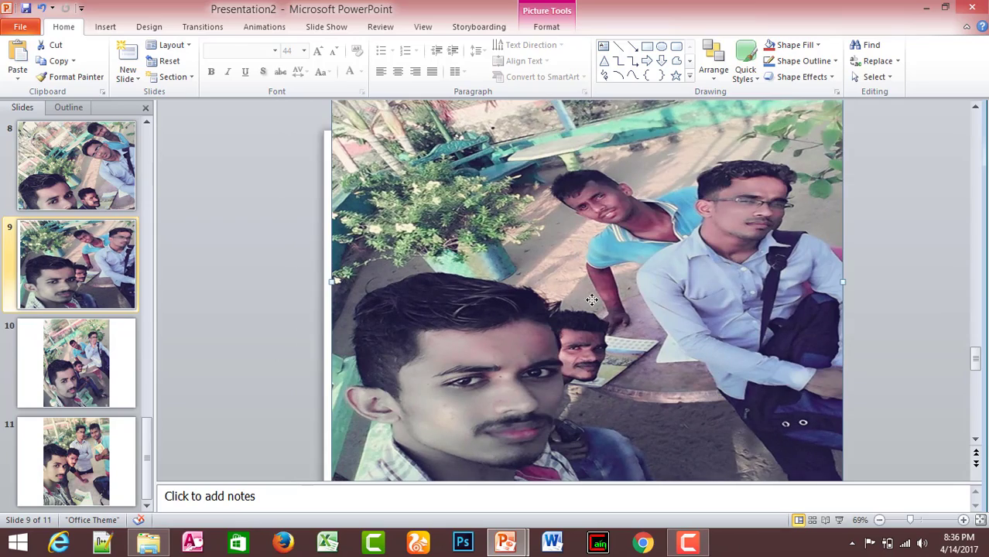
key("Left")
key("Left")
key("Left")
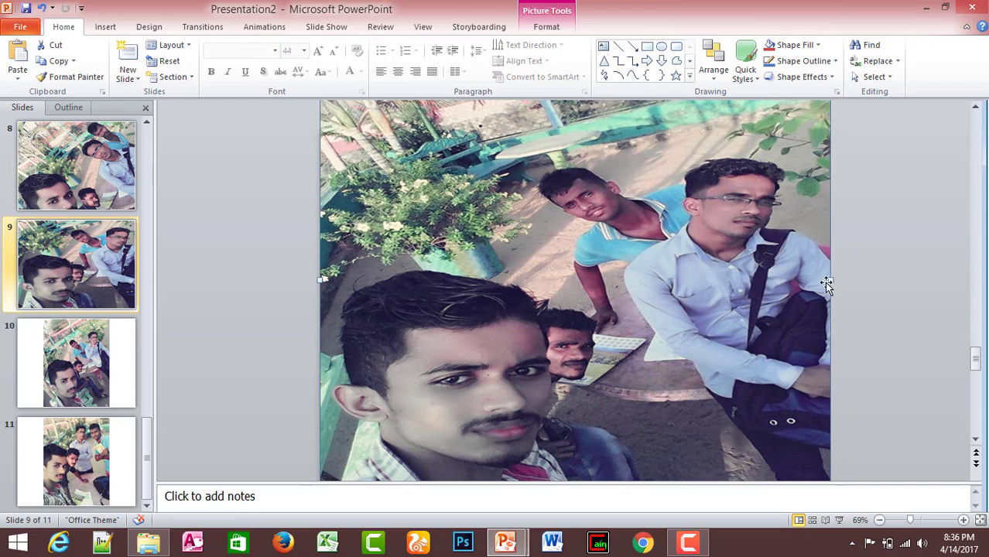
left_click_drag(831, 277, 802, 280)
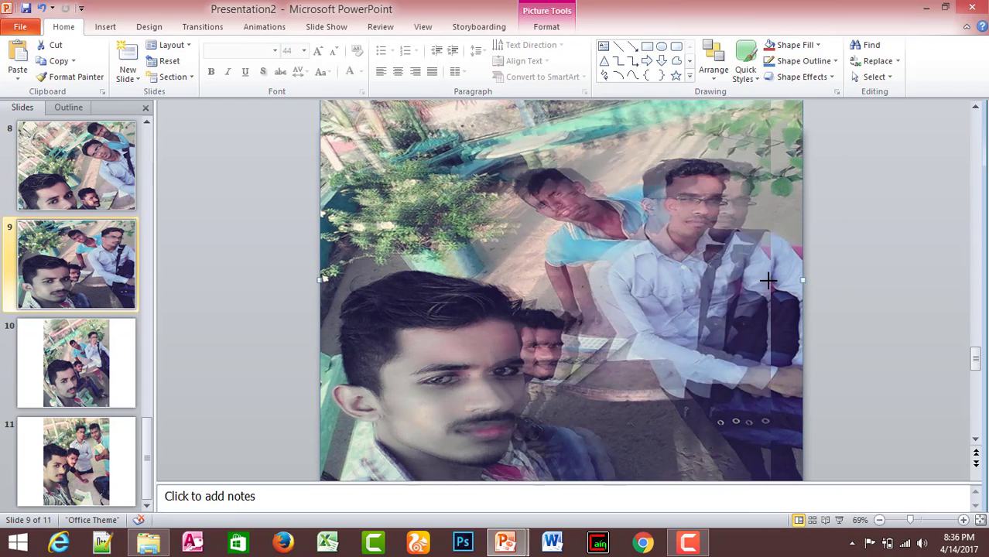
left_click_drag(802, 282, 768, 280)
key("Right")
key("Right")
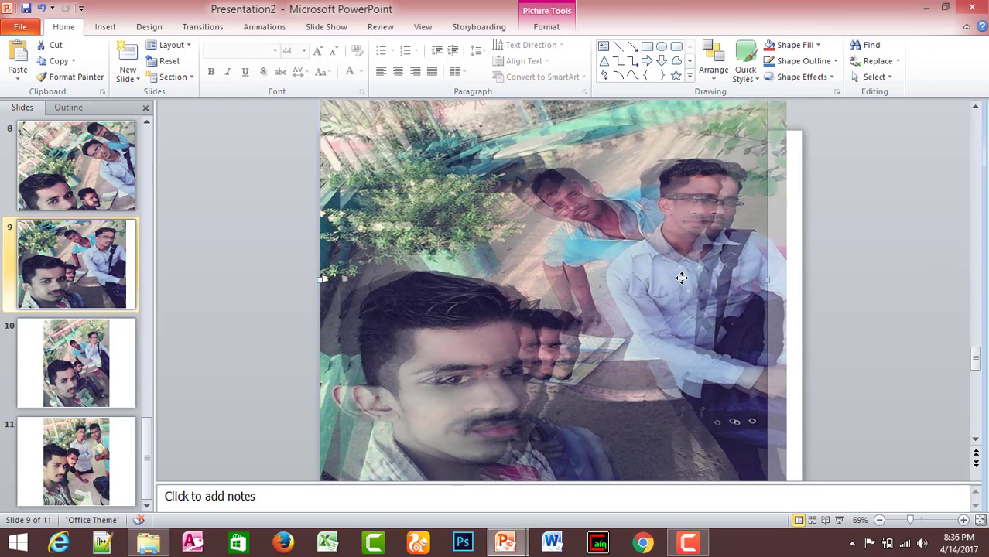
key("Right")
key("Right")
key("Right")
key("Right")
- Move slide 9's photo left and down, then widen it to the right slide edge
scroll(685, 280, "up", 1)
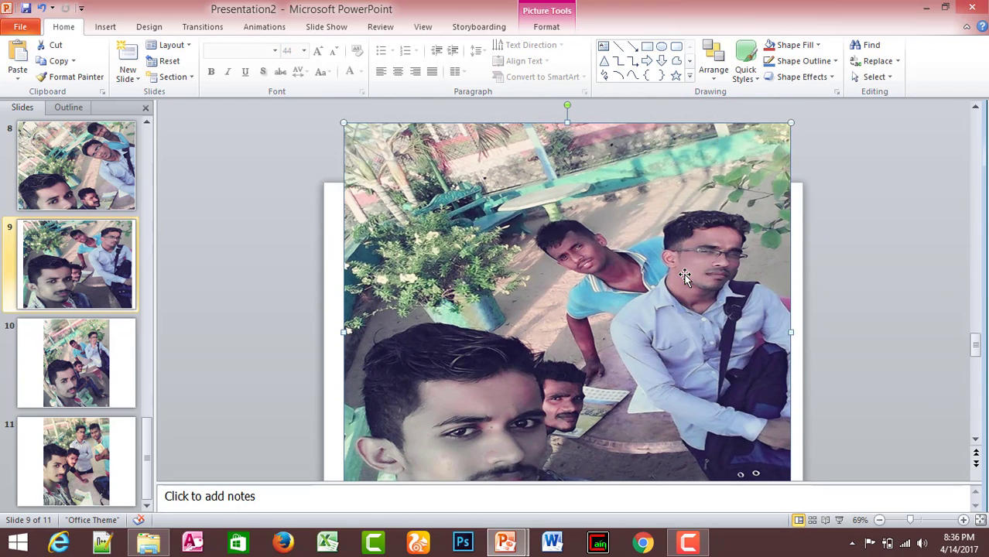
scroll(620, 209, "down", 1)
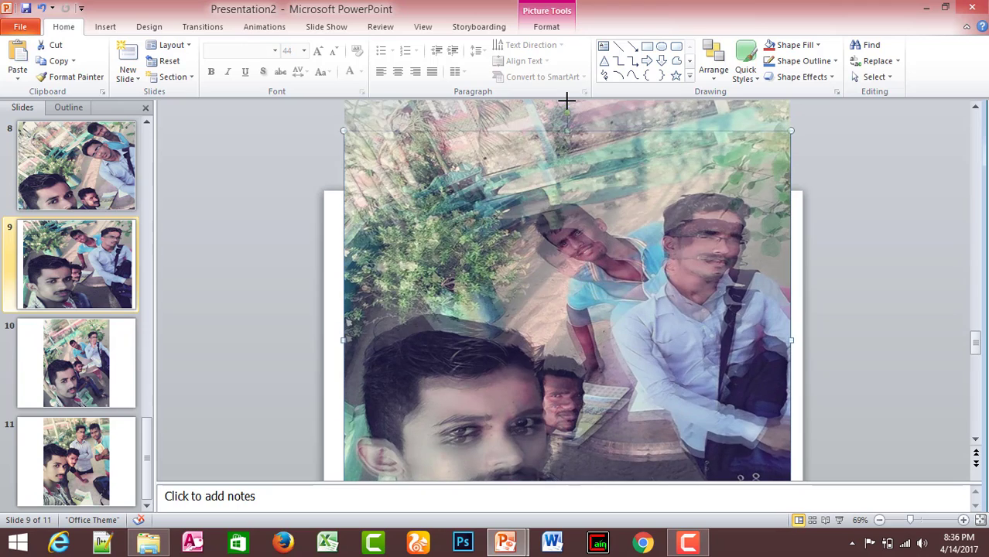
scroll(774, 337, "down", 2)
scroll(773, 335, "down", 4)
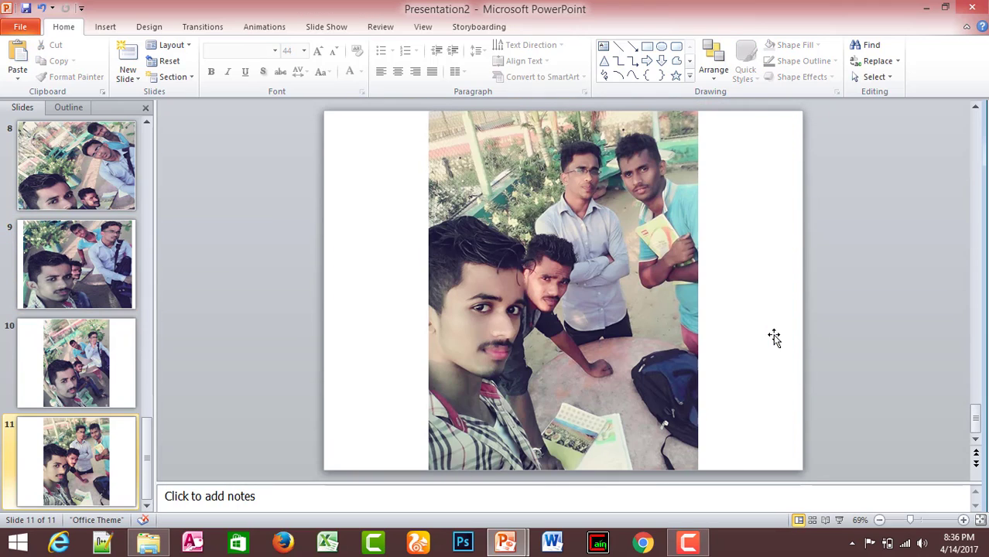
left_click(77, 263)
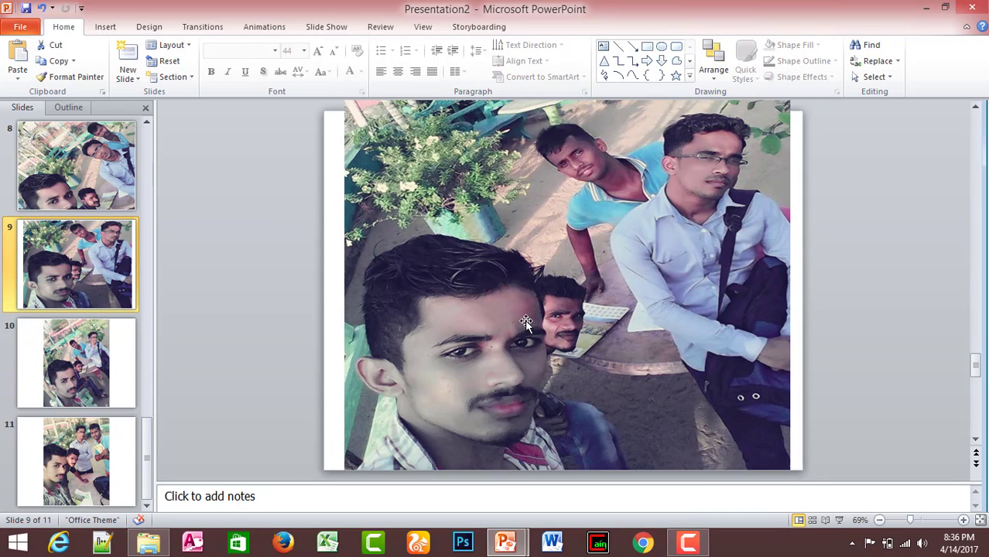
left_click(631, 227)
left_click_drag(631, 228, 607, 272)
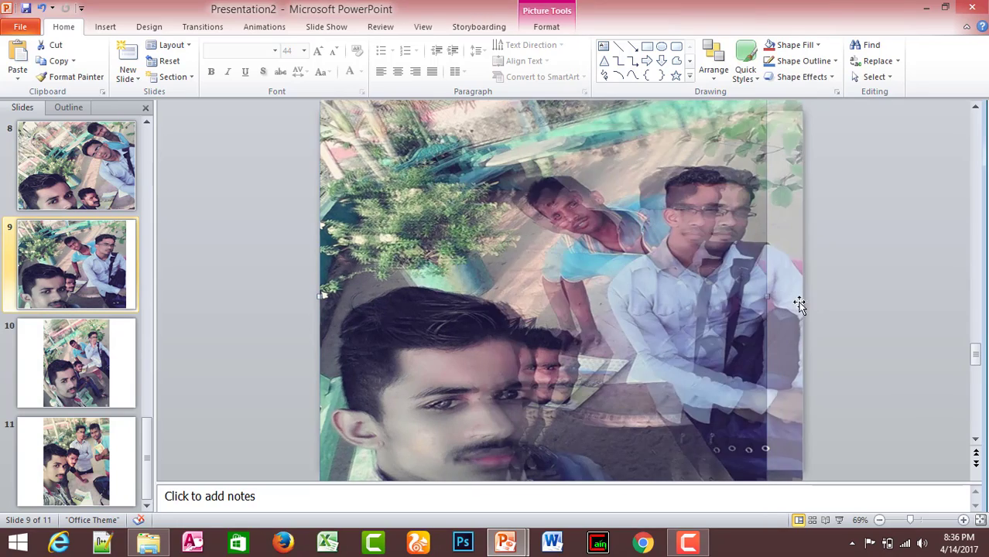
left_click_drag(768, 296, 803, 295)
- Go to slide 10 and select its photo
scroll(836, 387, "down", 3)
scroll(720, 472, "down", 3)
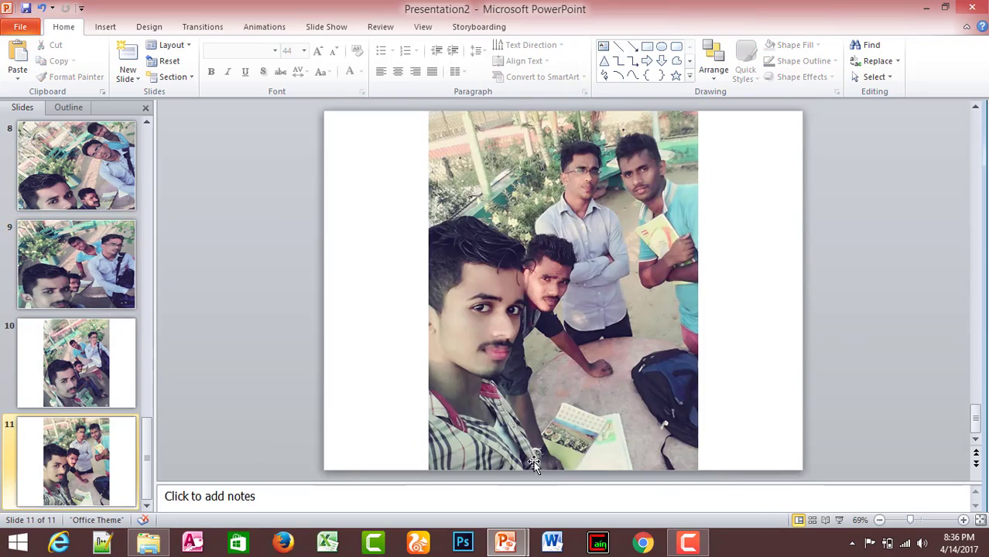
left_click(27, 351)
left_click(537, 278)
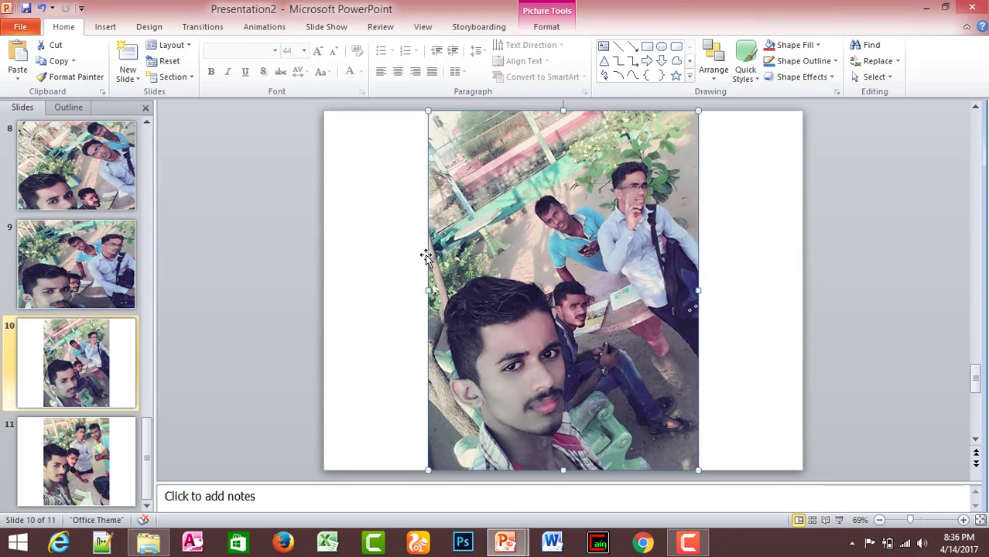
- Widen slide 10's photo to both the left and right slide edges
scroll(720, 456, "down", 2)
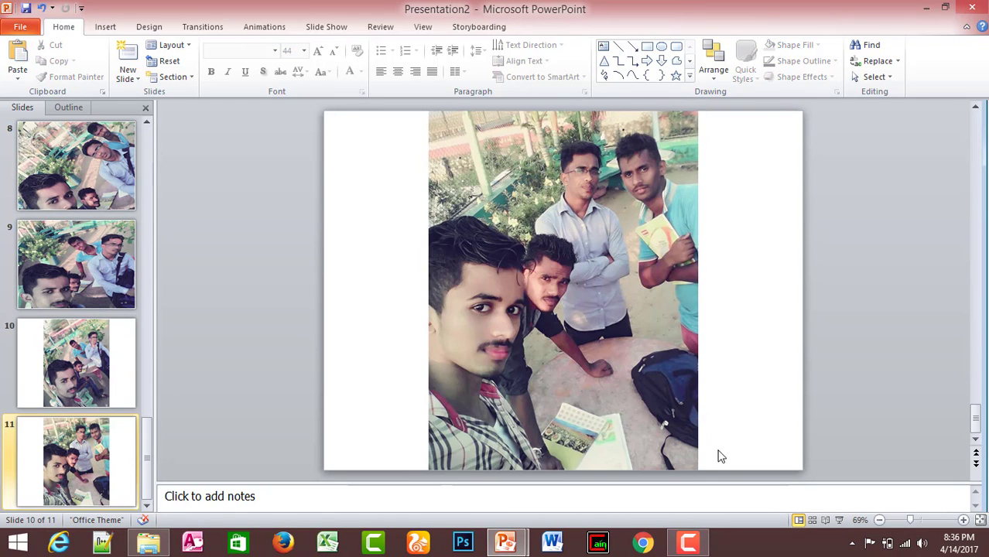
scroll(715, 439, "up", 5)
scroll(714, 415, "down", 2)
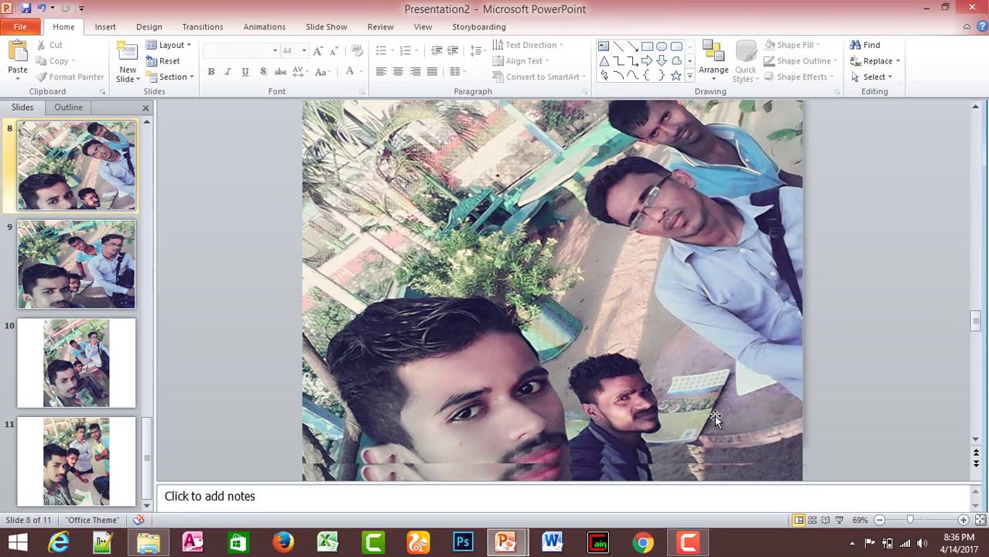
scroll(714, 418, "down", 2)
scroll(714, 418, "down", 2)
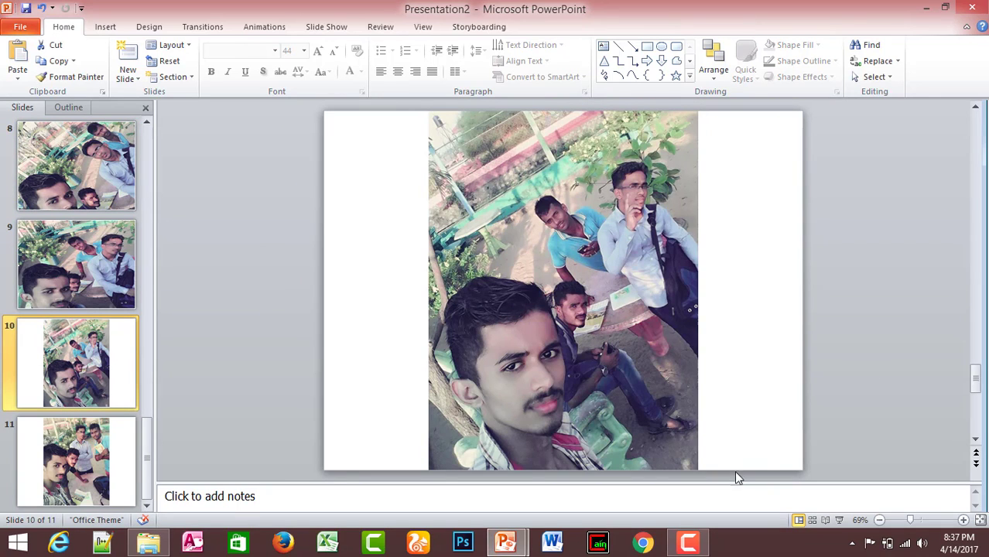
left_click(678, 296)
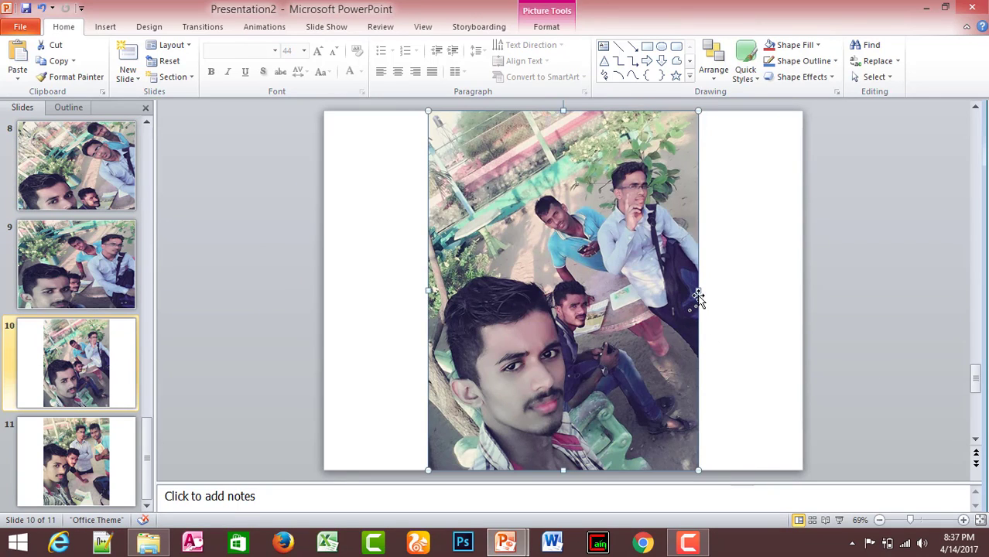
left_click_drag(698, 290, 803, 292)
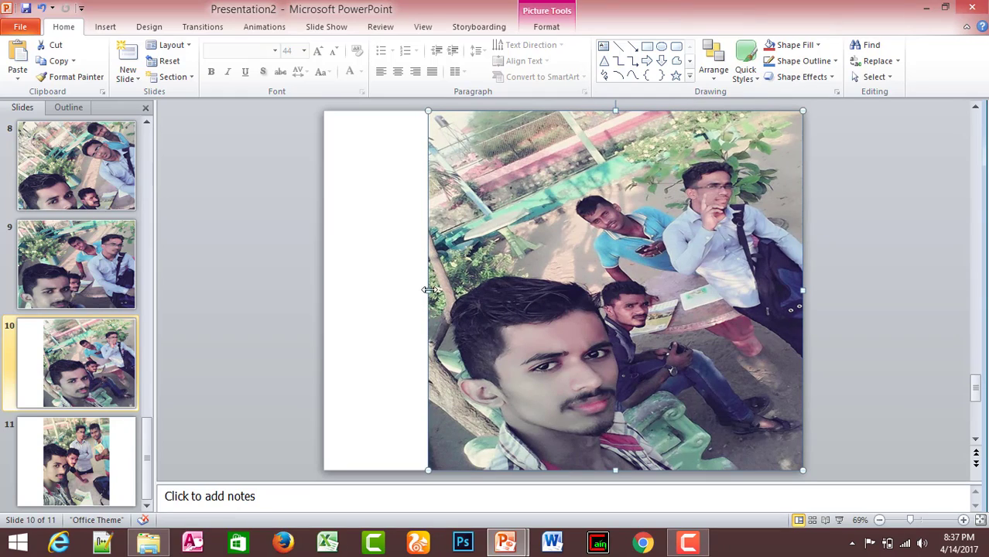
left_click_drag(429, 289, 313, 291)
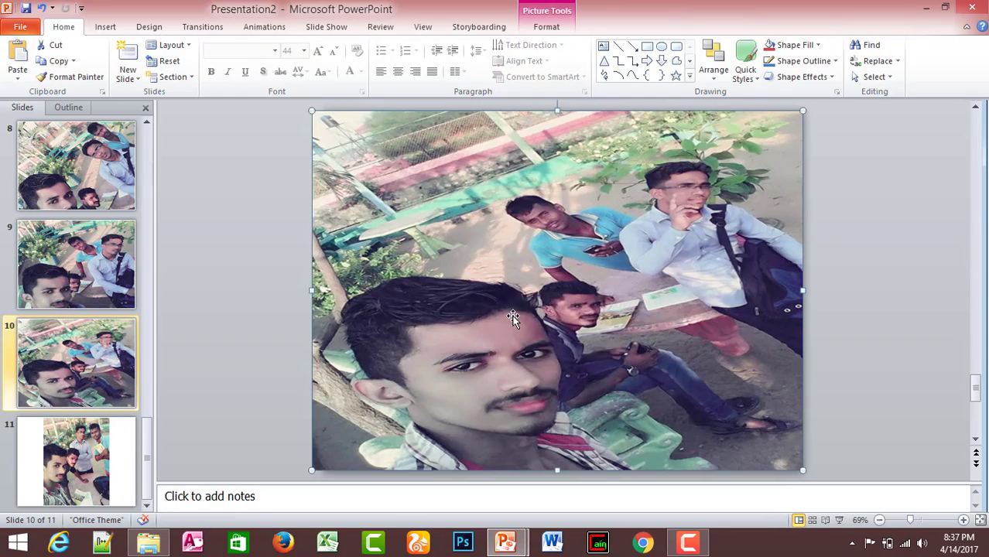
- Stretch slide 10's photo taller from its top edge
scroll(513, 317, "up", 3)
scroll(542, 216, "down", 1)
scroll(556, 264, "down", 1)
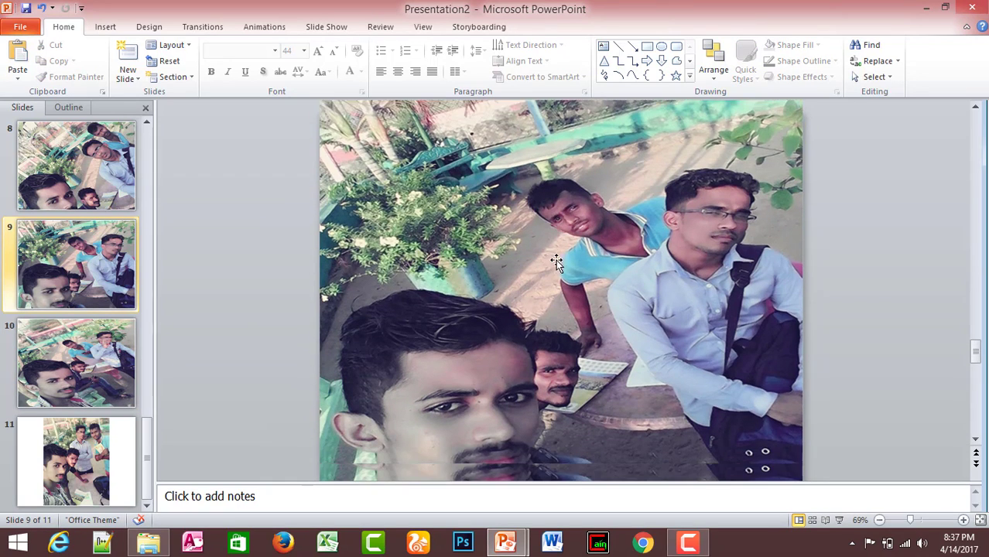
scroll(557, 263, "down", 1)
scroll(557, 267, "down", 1)
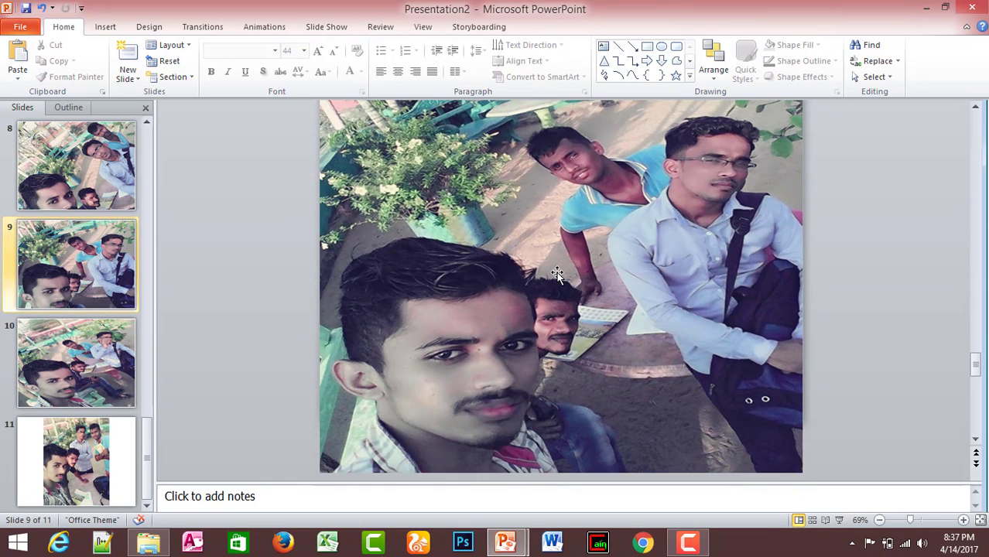
left_click(104, 375)
left_click(542, 128)
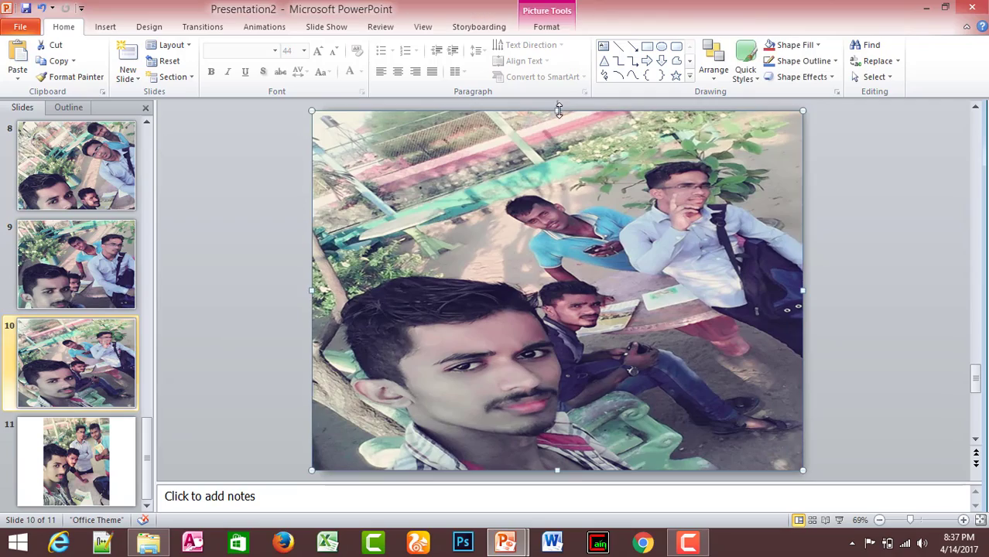
left_click_drag(557, 111, 545, 42)
- Reposition slide 10's photo vertically and extend its top edge a bit further
left_click_drag(553, 159, 558, 211)
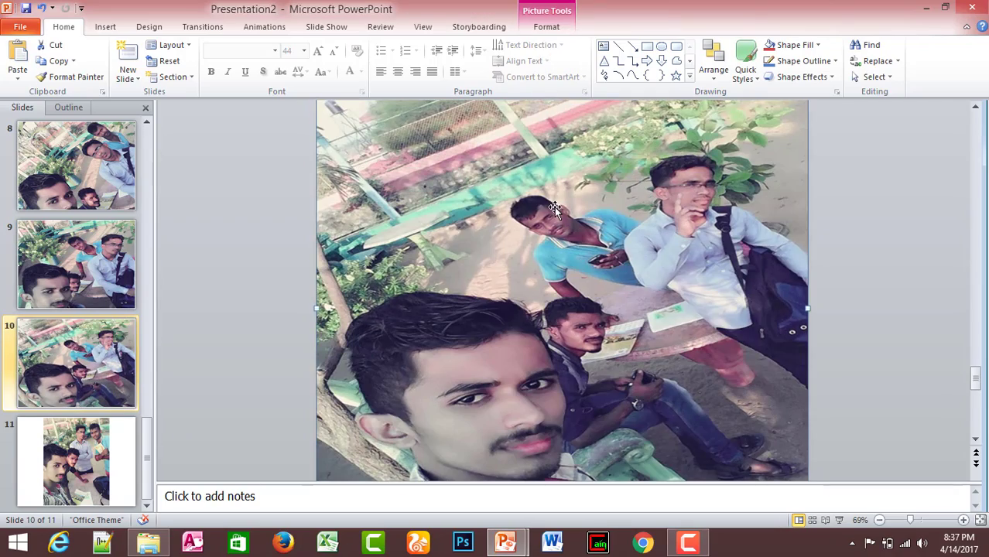
left_click_drag(555, 207, 554, 233)
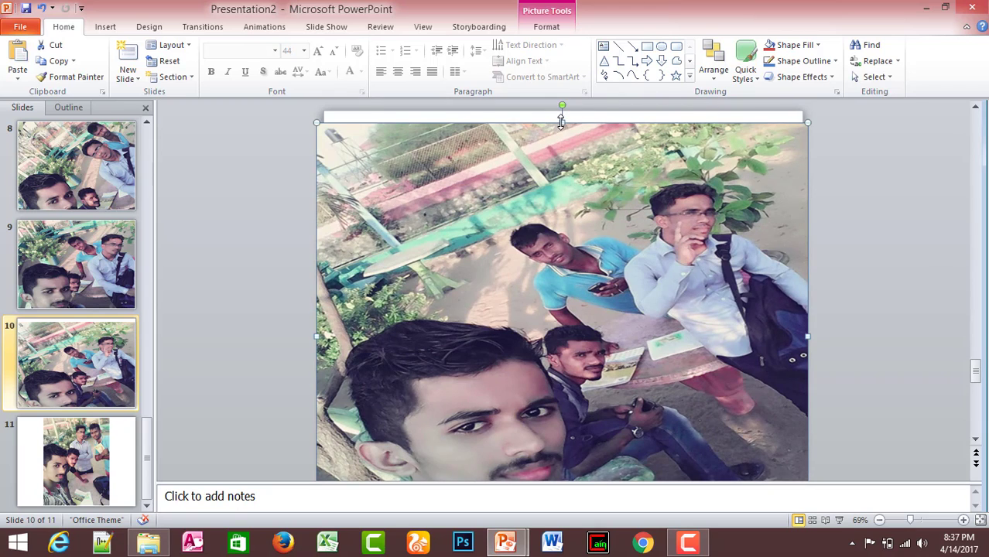
left_click_drag(562, 133, 551, 60)
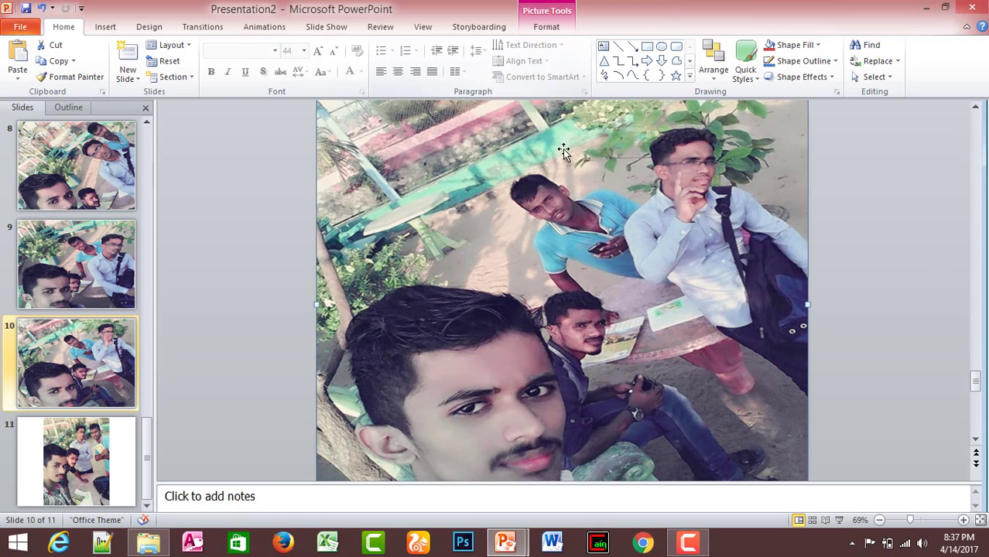
left_click_drag(564, 151, 563, 134)
scroll(595, 284, "up", 3)
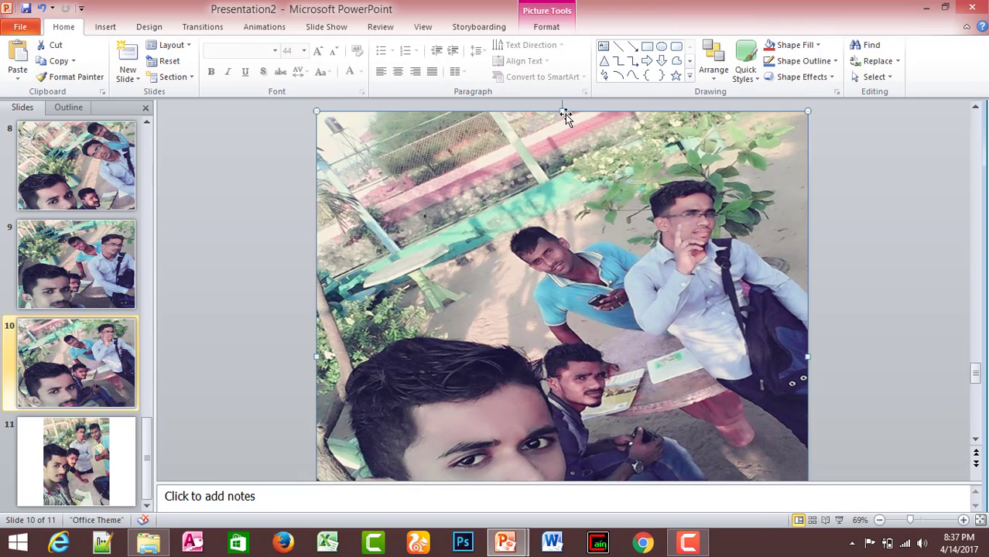
left_click_drag(563, 94, 563, 79)
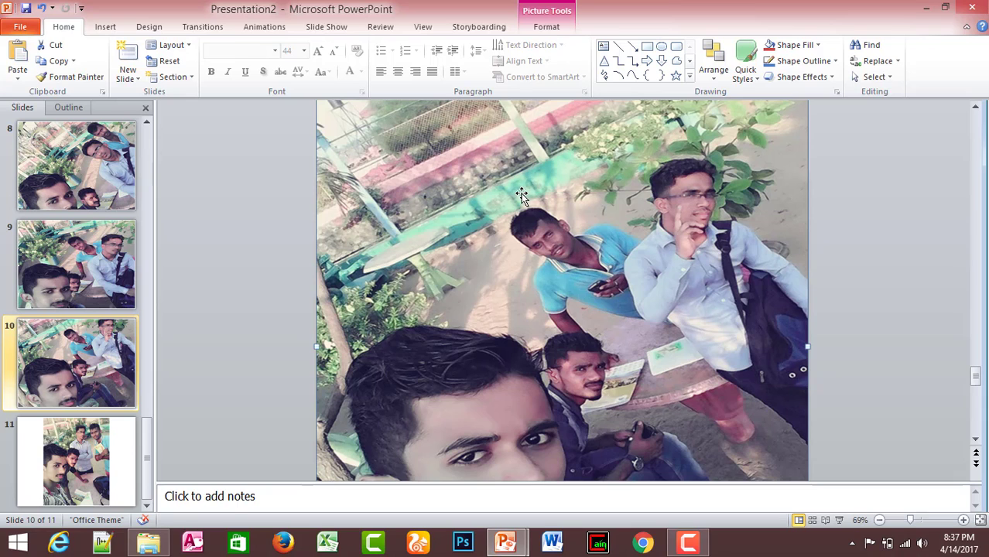
- Stretch slide 11's group selfie to the slide's left, right and top edges so it fills the slide
left_click(89, 468)
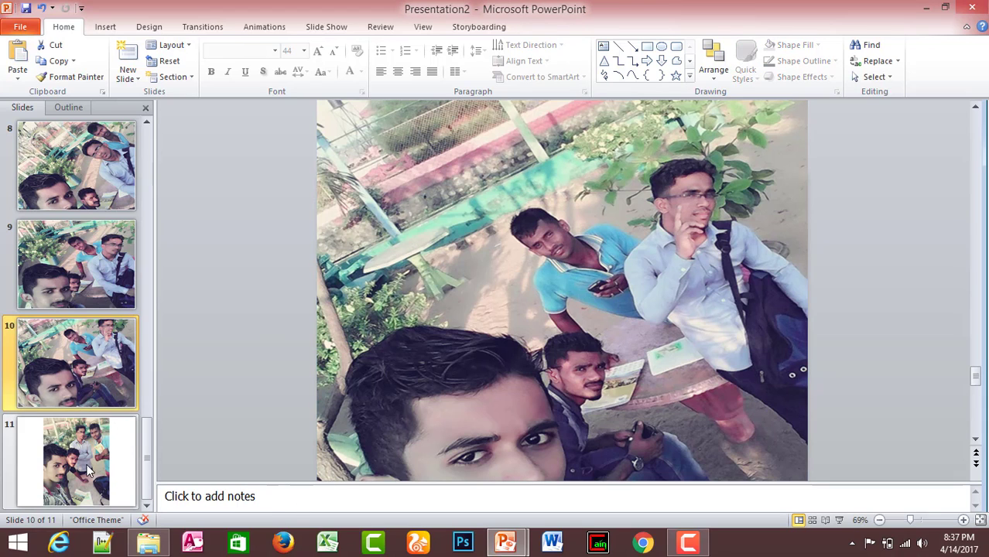
scroll(470, 327, "up", 1)
scroll(457, 341, "down", 1)
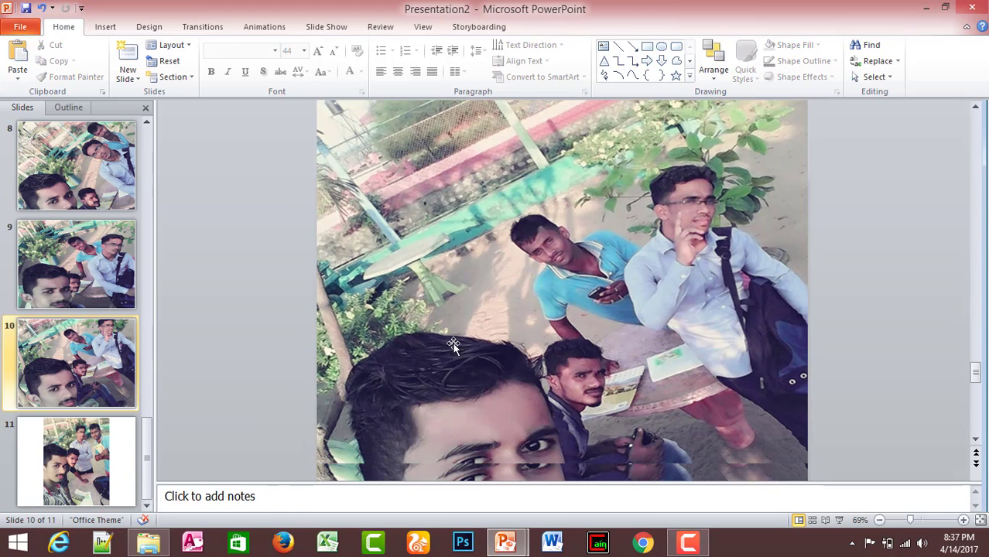
left_click(89, 468)
left_click(436, 293)
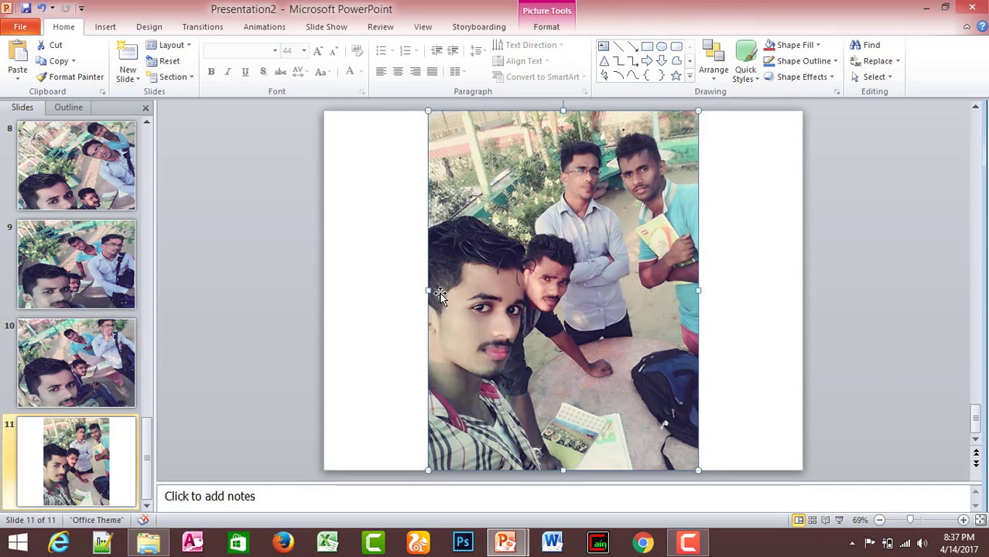
left_click_drag(430, 291, 324, 291)
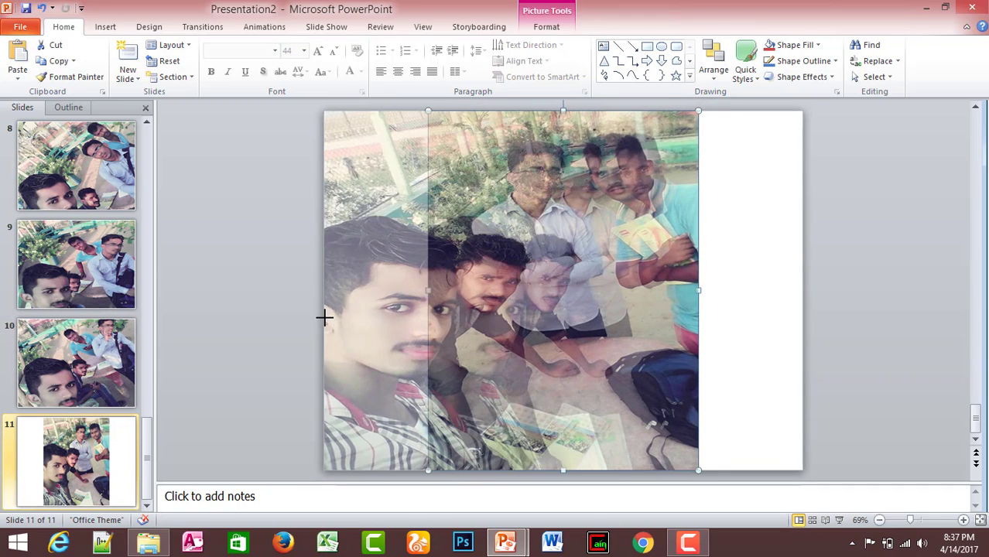
left_click_drag(701, 289, 802, 283)
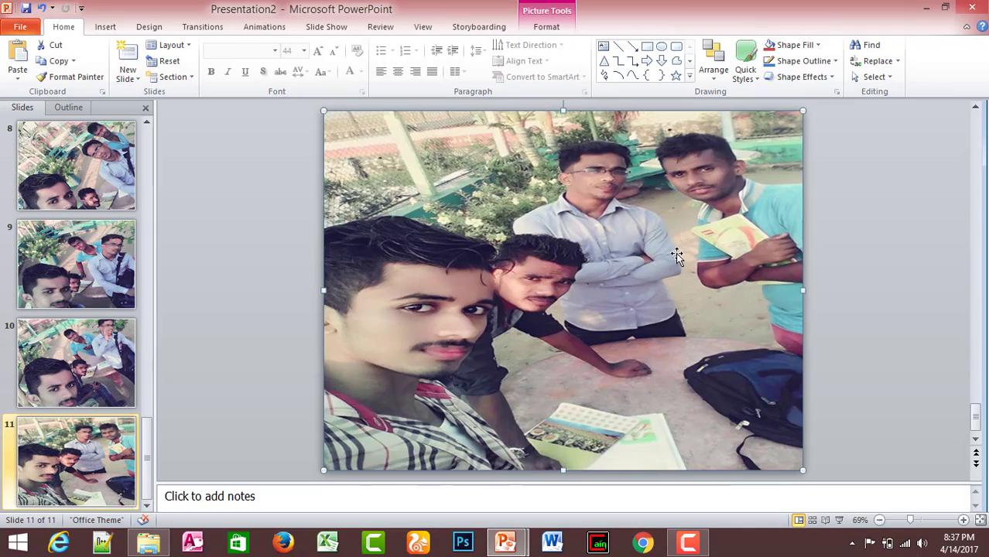
left_click_drag(624, 208, 634, 302)
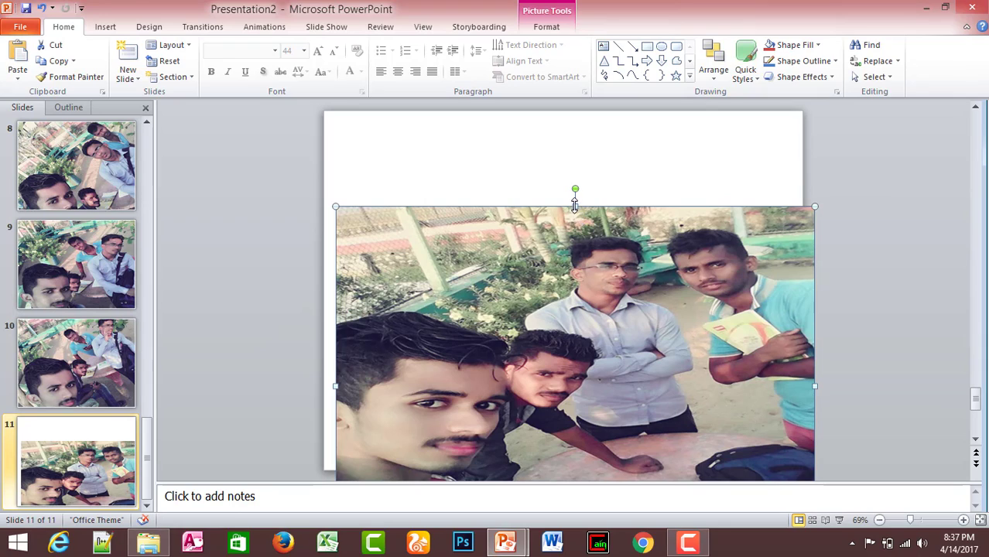
left_click_drag(574, 196, 565, 95)
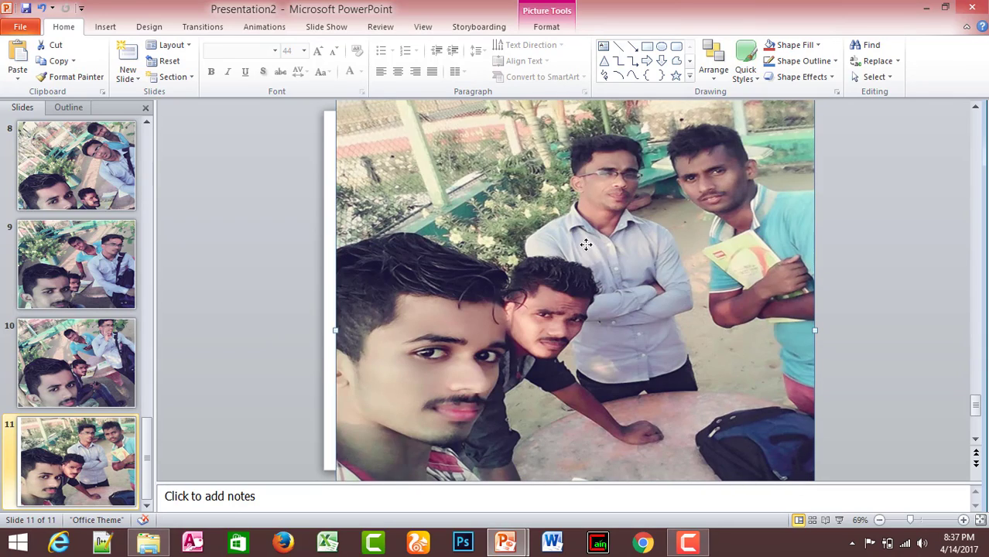
left_click_drag(588, 248, 583, 244)
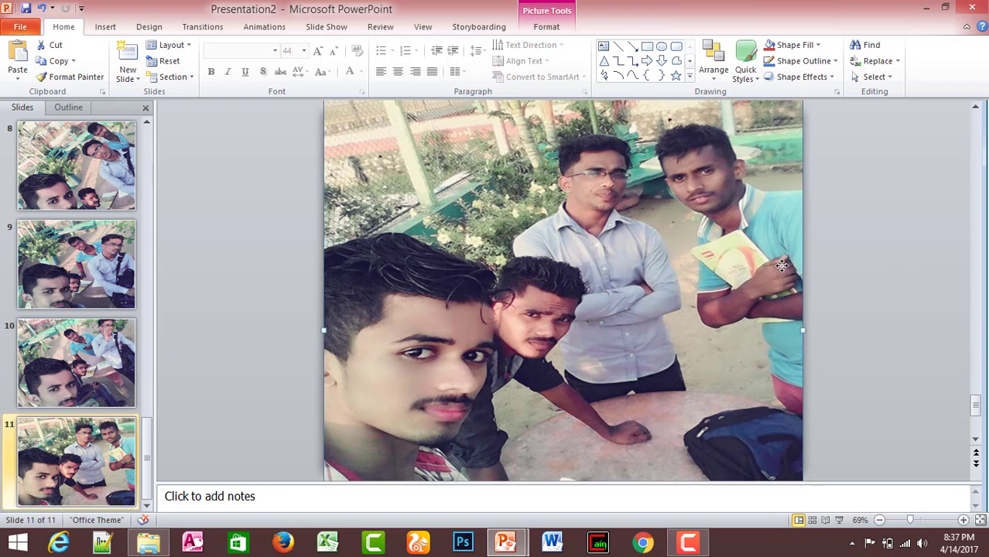
- Return to the Photo Album title slide
scroll(176, 300, "up", 5)
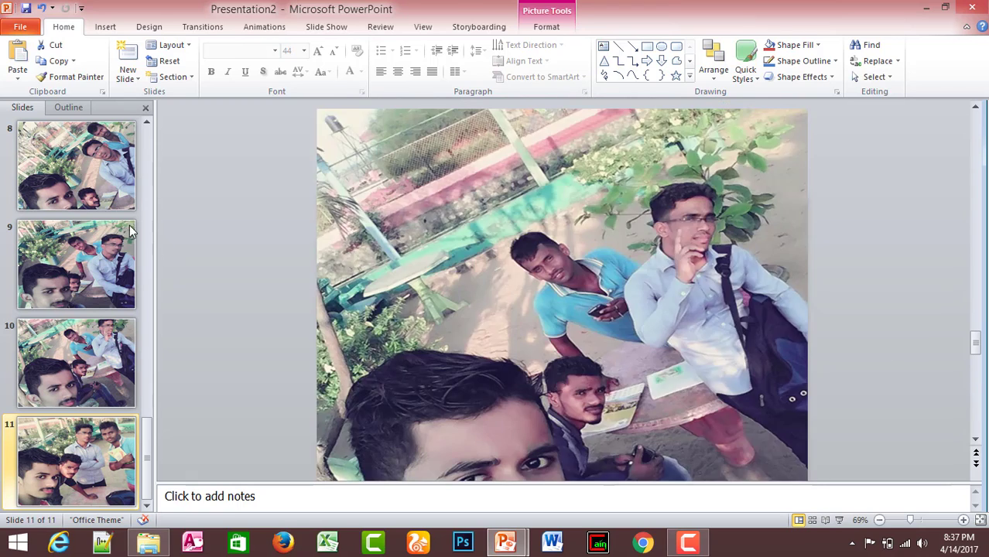
scroll(110, 195, "up", 10)
left_click(108, 193)
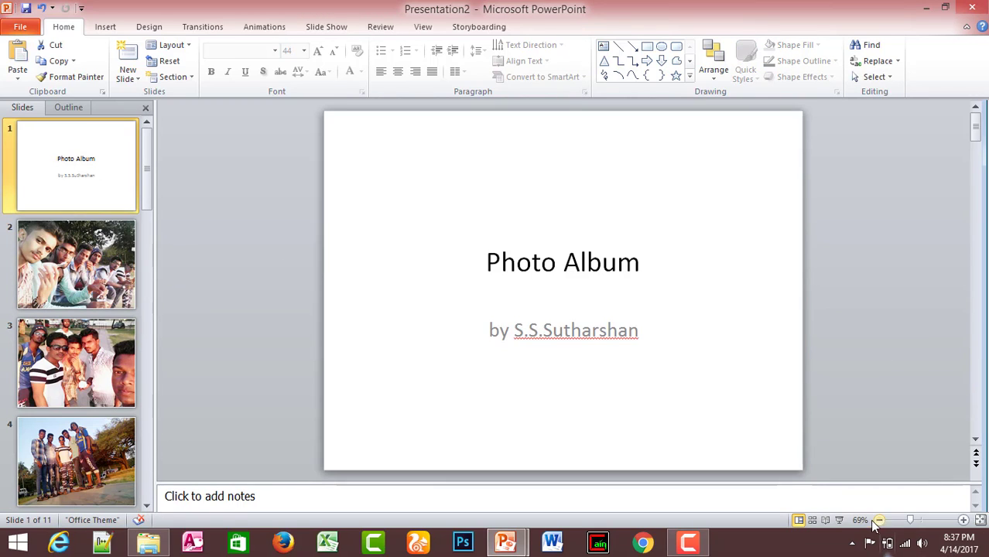
- Play the photo album slide show from the title slide through to the end, then exit it
left_click(840, 520)
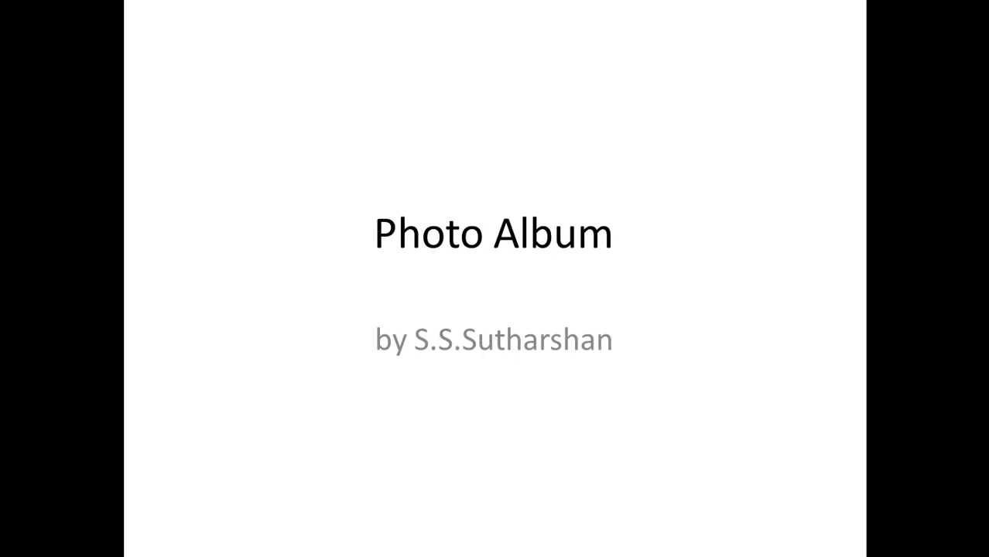
left_click(546, 426)
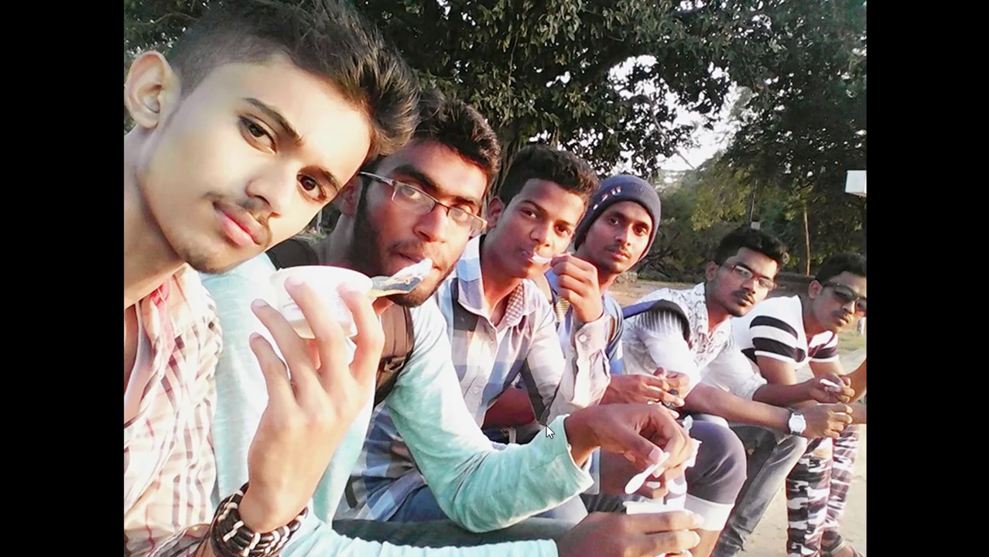
left_click(546, 425)
left_click(546, 425)
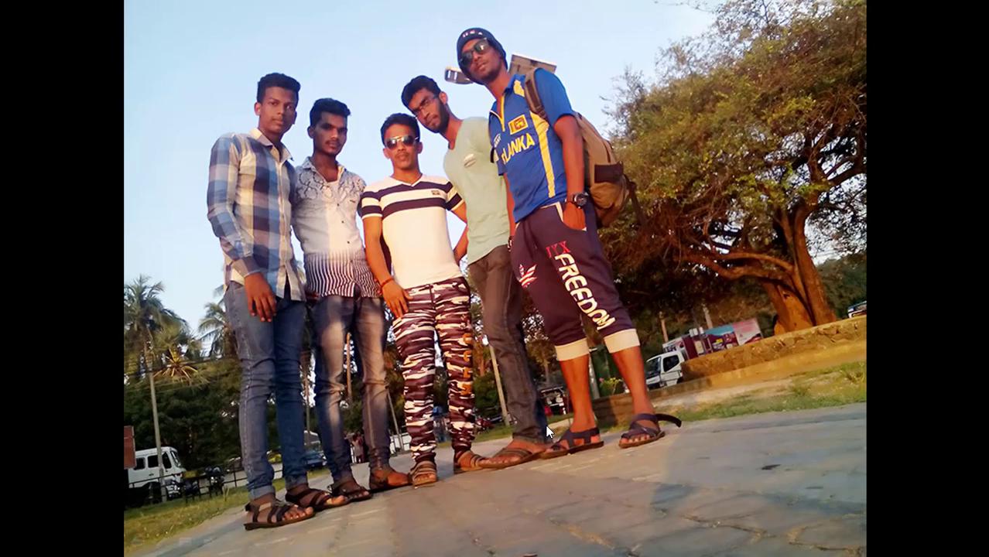
left_click(546, 425)
left_click(545, 433)
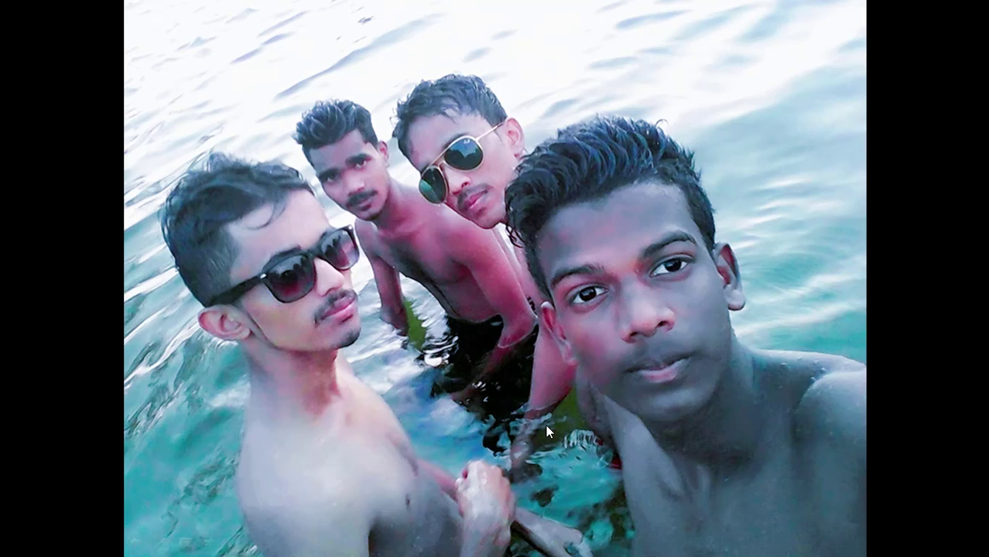
left_click(545, 425)
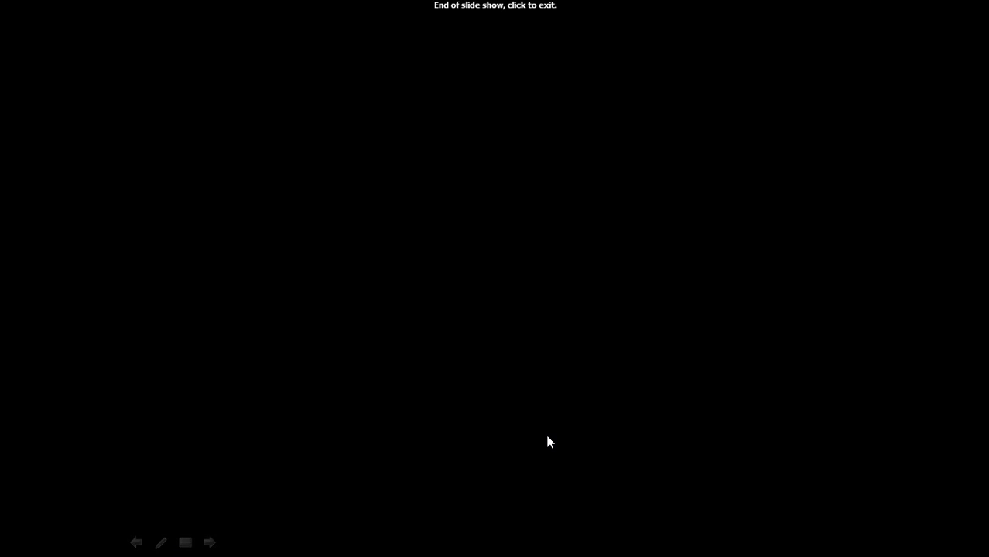
left_click(547, 443)
- Bring up slide 2's ice-cream group photo with the Insert commands showing
scroll(47, 232, "up", 10)
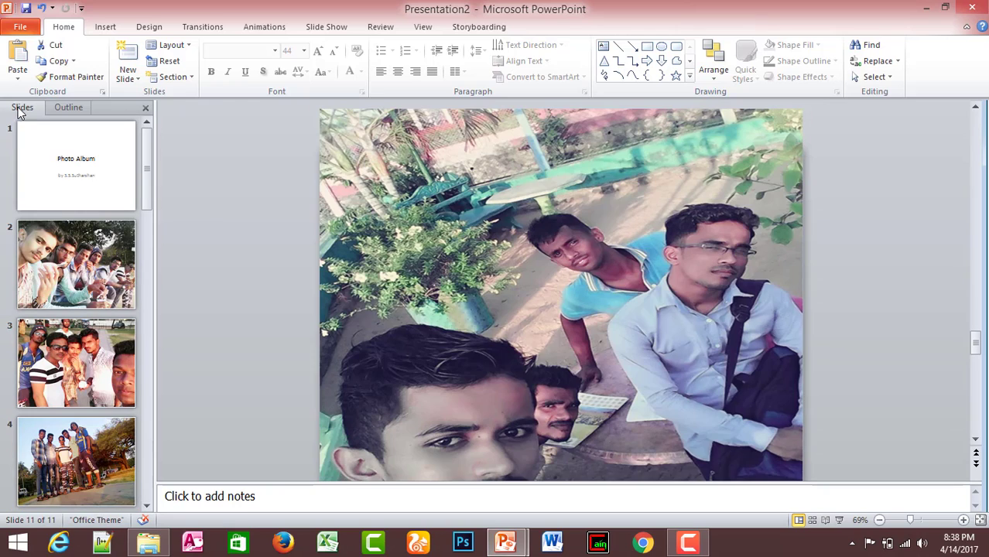
left_click(101, 157)
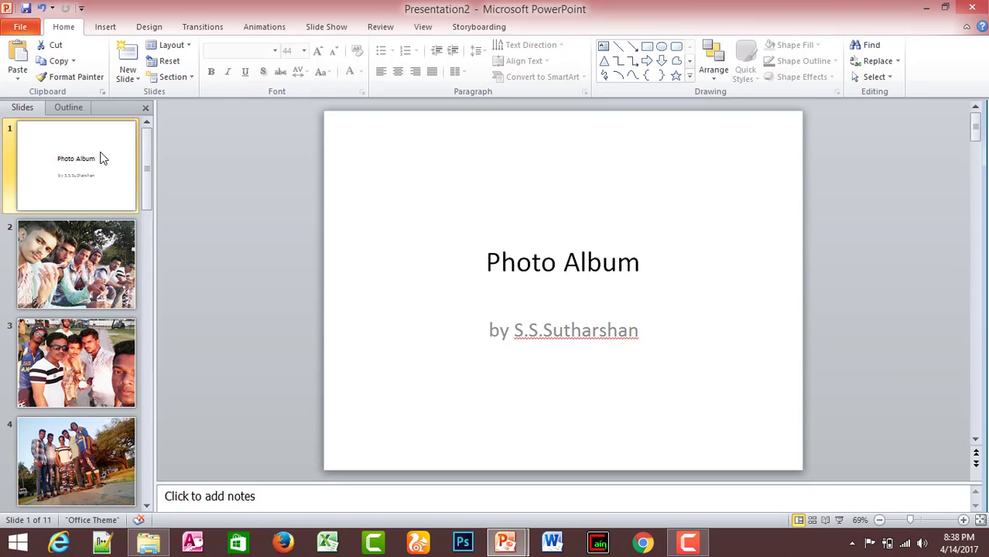
left_click(99, 276)
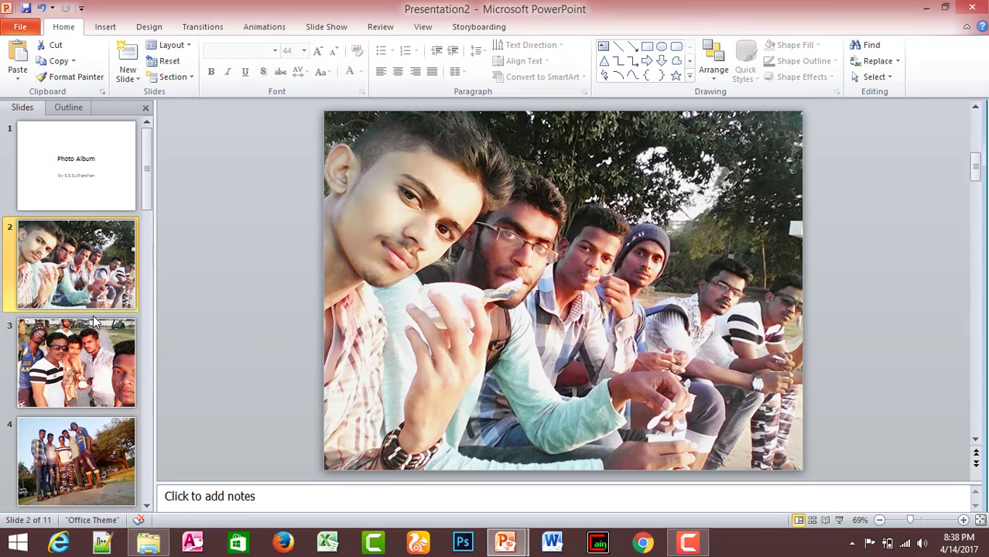
left_click(105, 27)
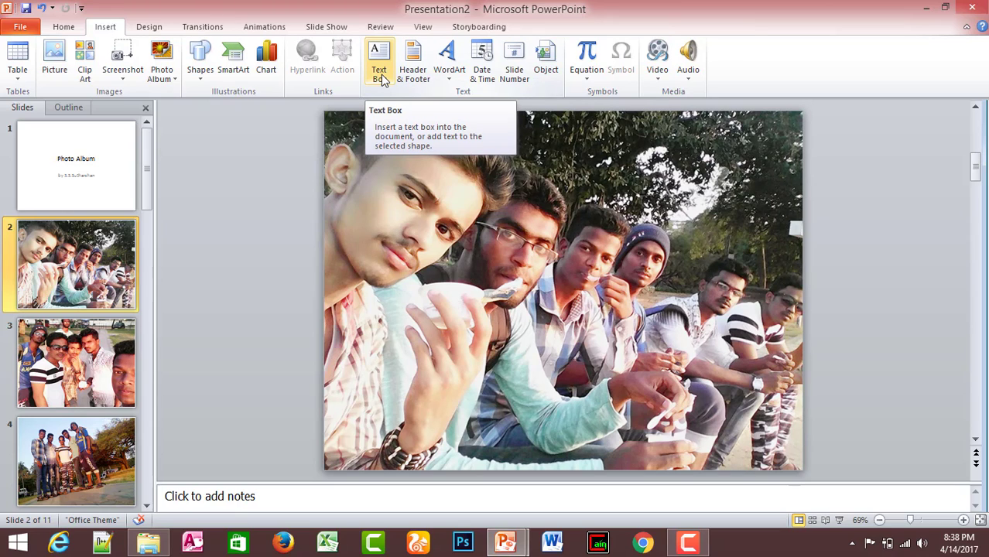
- Add a 'This is my friends' text box across the top of slide 2's photo and enlarge it toward 80 pt
left_click(383, 81)
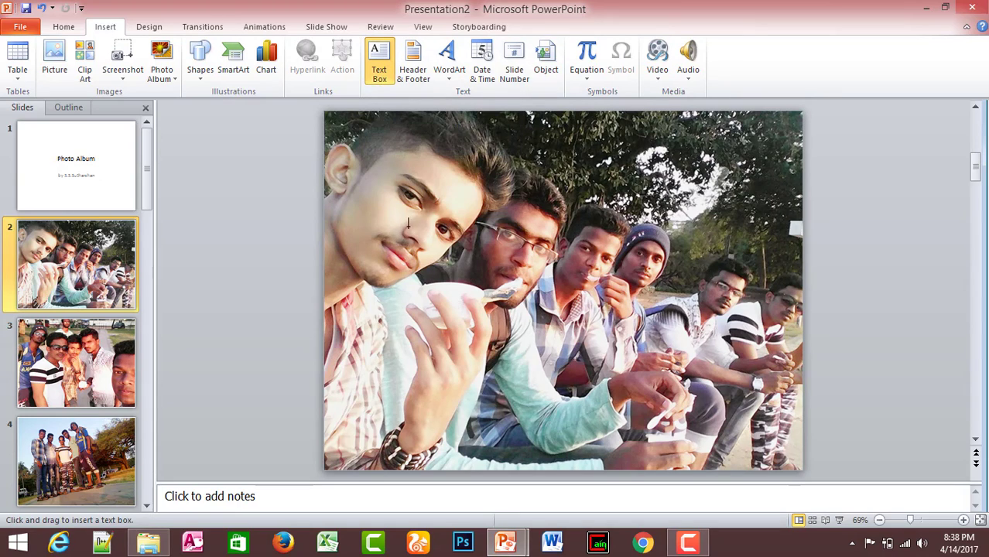
left_click(378, 189)
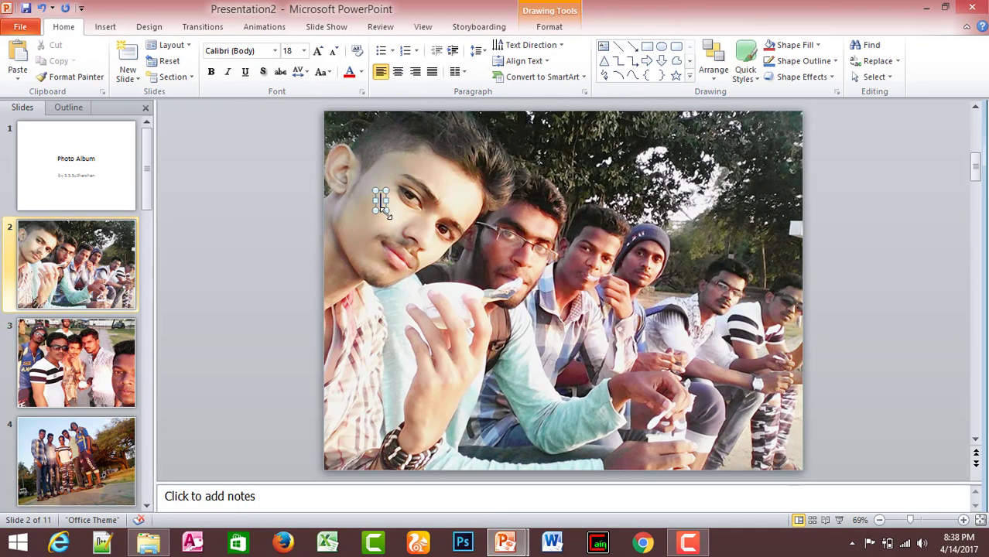
left_click_drag(385, 212, 751, 426)
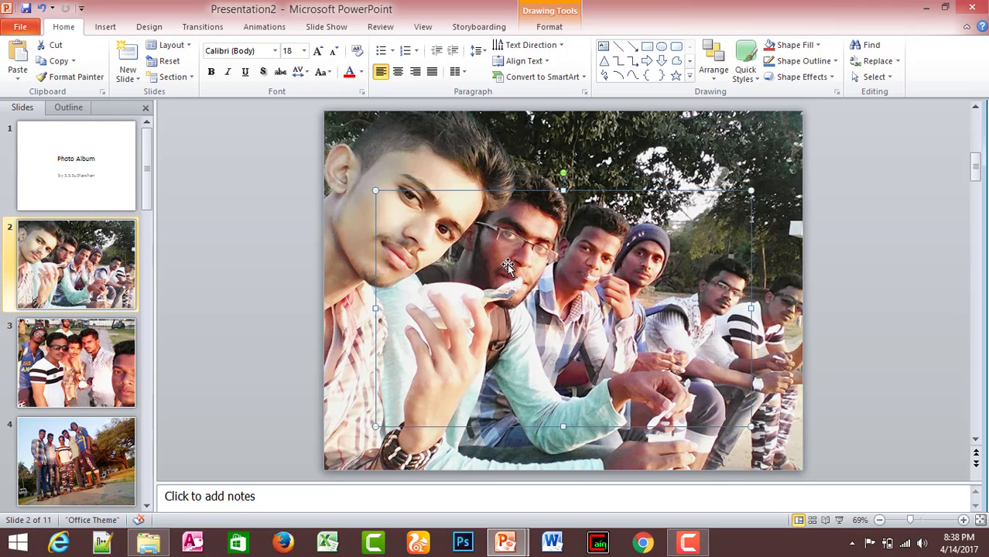
type("th")
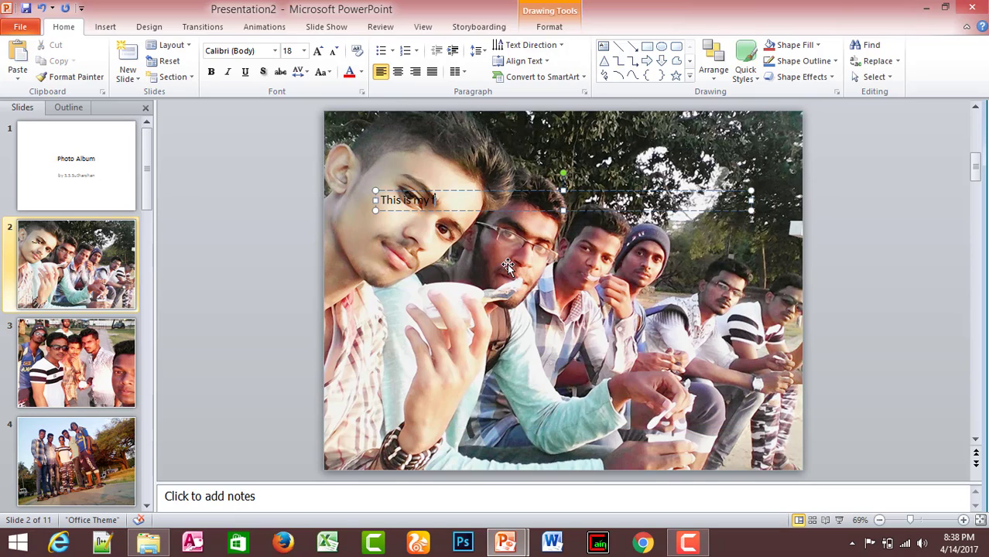
type("nds")
left_click_drag(751, 211, 812, 318)
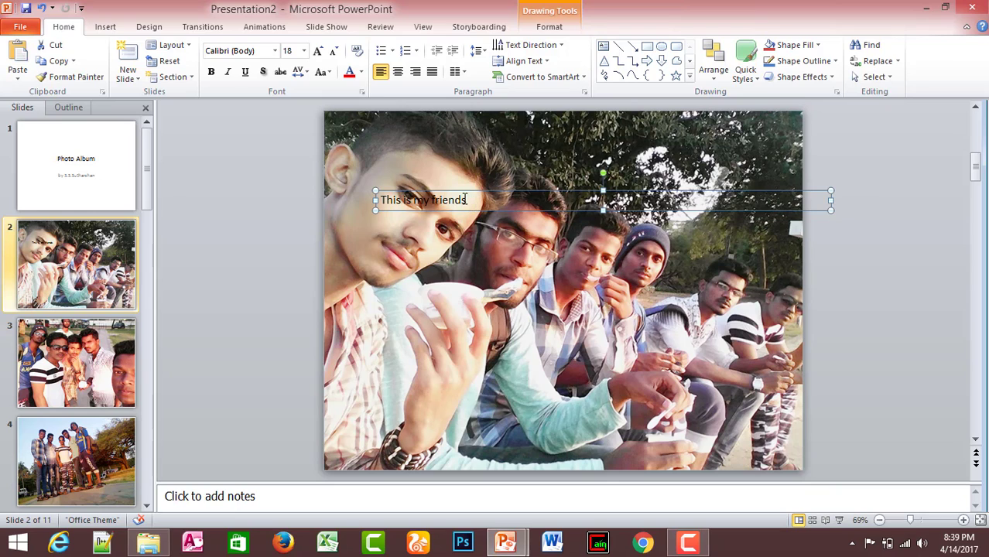
left_click_drag(466, 199, 378, 200)
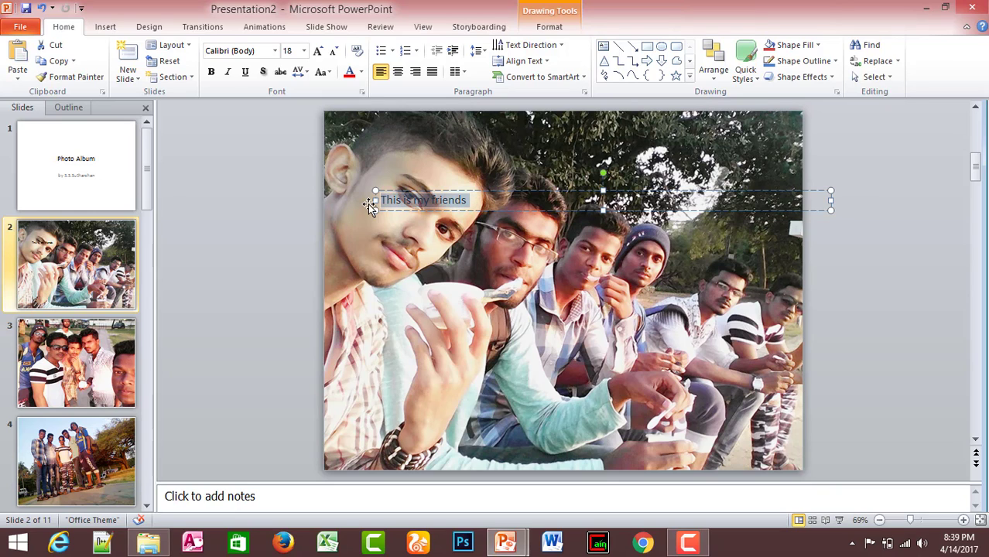
left_click(317, 51)
left_click(318, 51)
left_click(317, 51)
- Enlarge the caption further, make it bold and colour it light blue
left_click(317, 51)
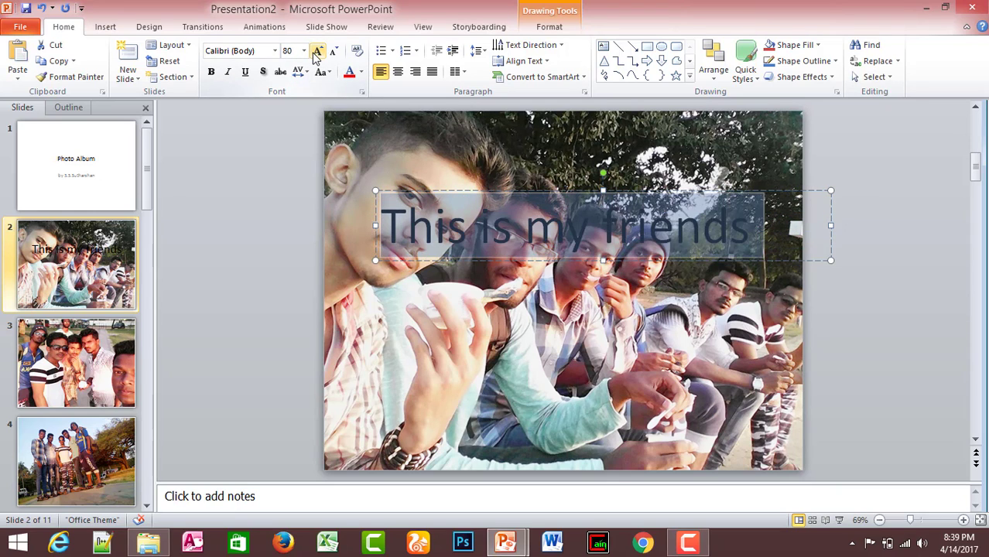
left_click(211, 71)
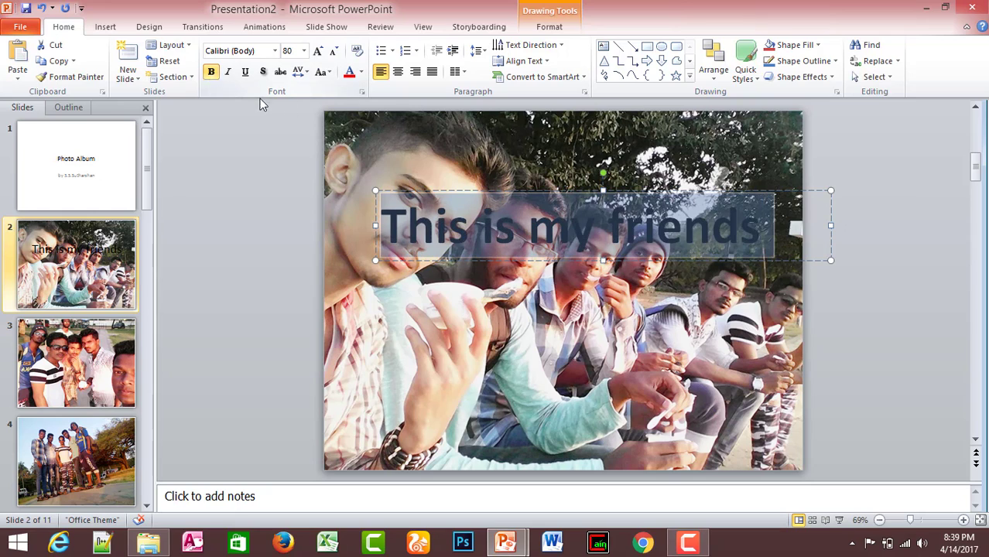
left_click(361, 72)
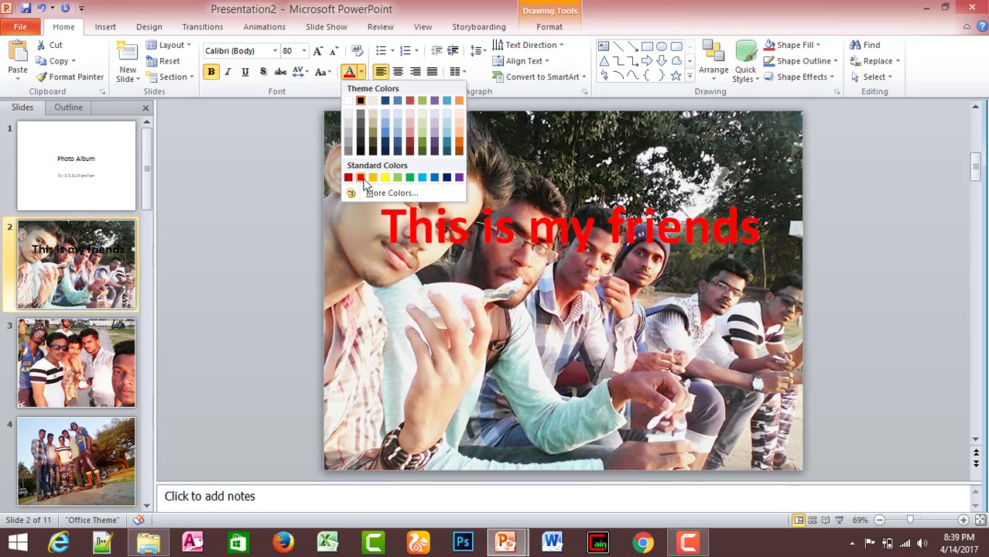
left_click(422, 178)
- Move the caption box down across the middle of the photo and reselect its text
left_click(633, 200)
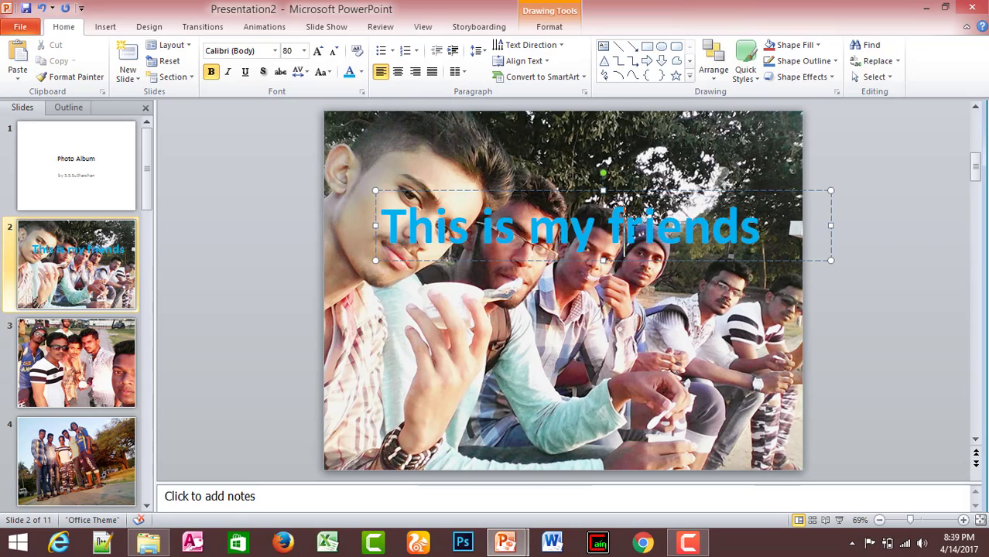
left_click_drag(643, 261, 616, 395)
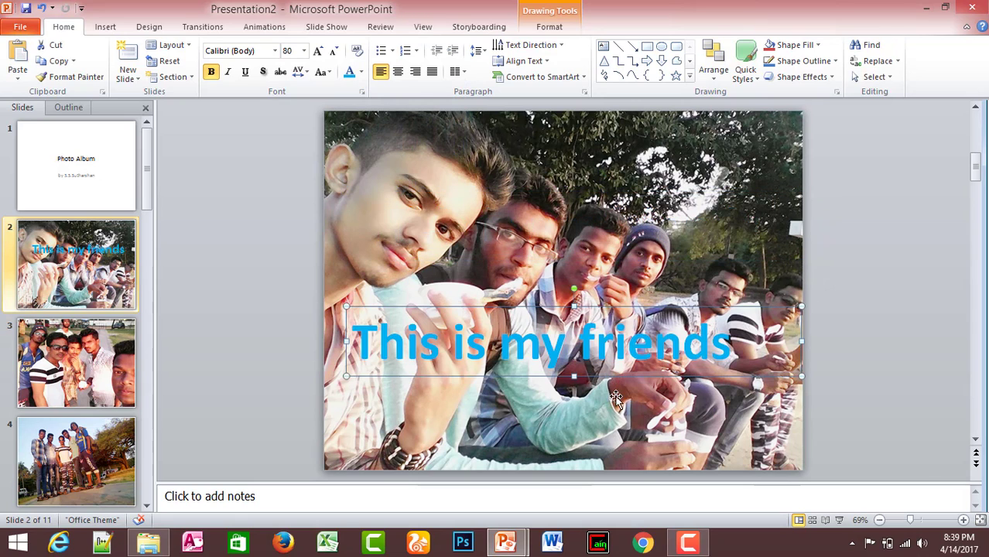
left_click(716, 387)
left_click(719, 348)
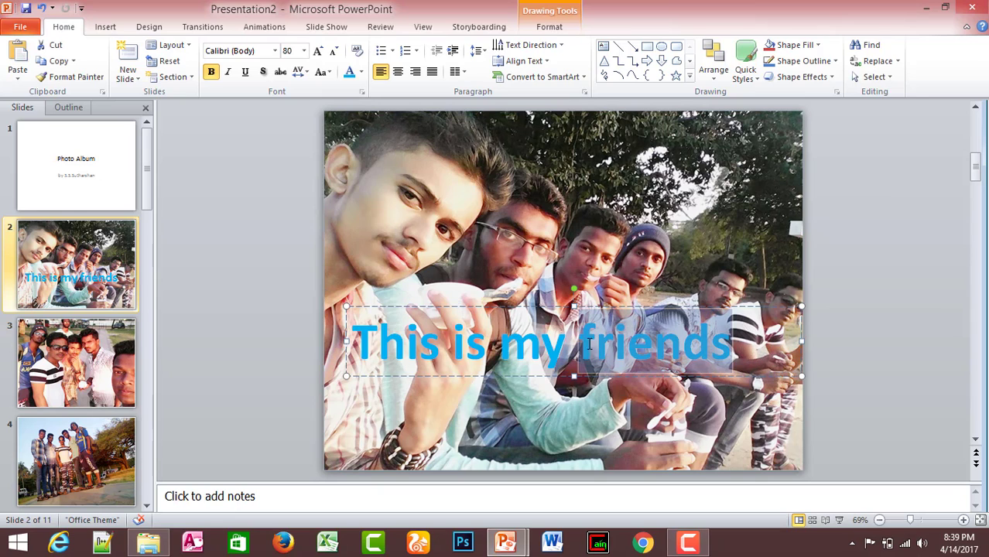
left_click_drag(741, 346, 350, 344)
- Try the caption's fill and outline colour options, setting the text fill to light grey
left_click(551, 28)
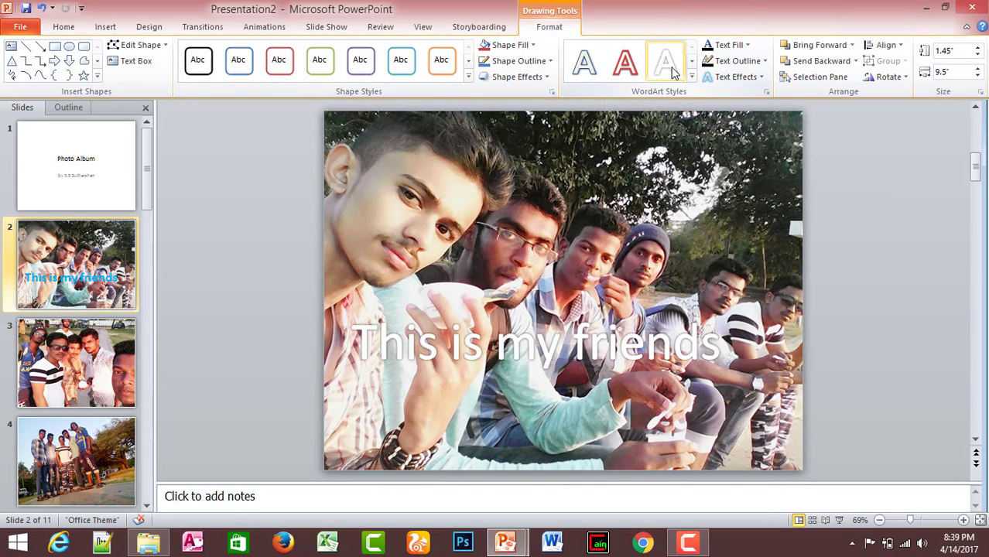
left_click(509, 45)
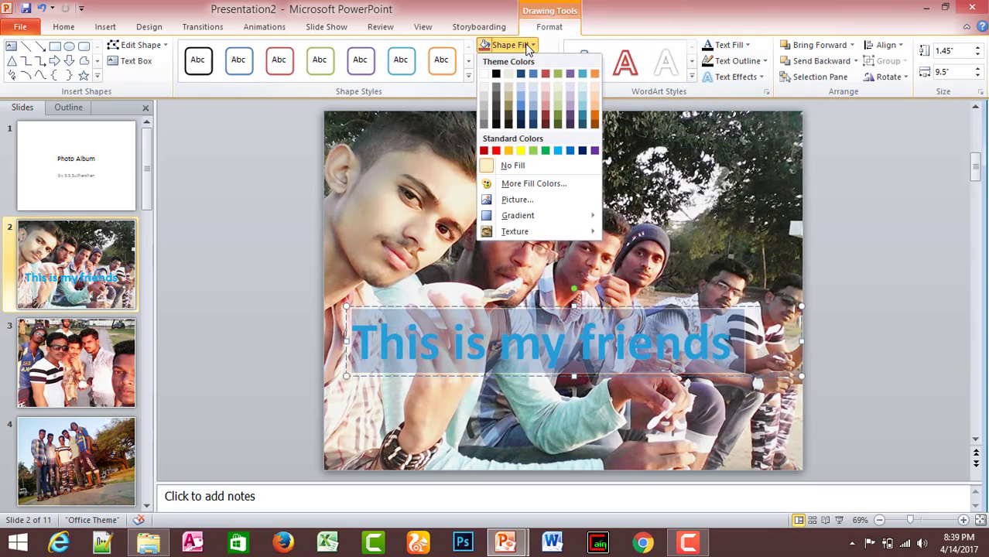
left_click(525, 51)
left_click(526, 61)
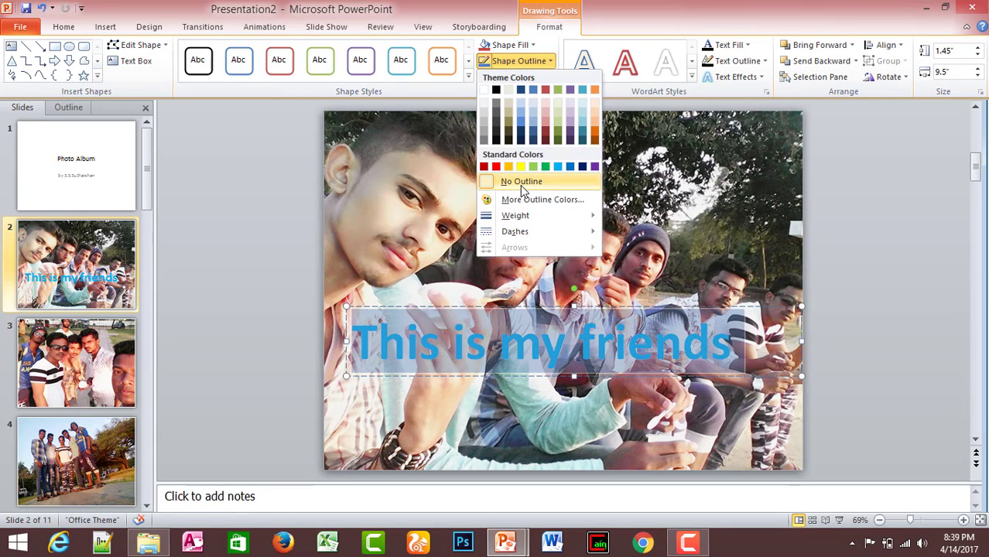
left_click(731, 45)
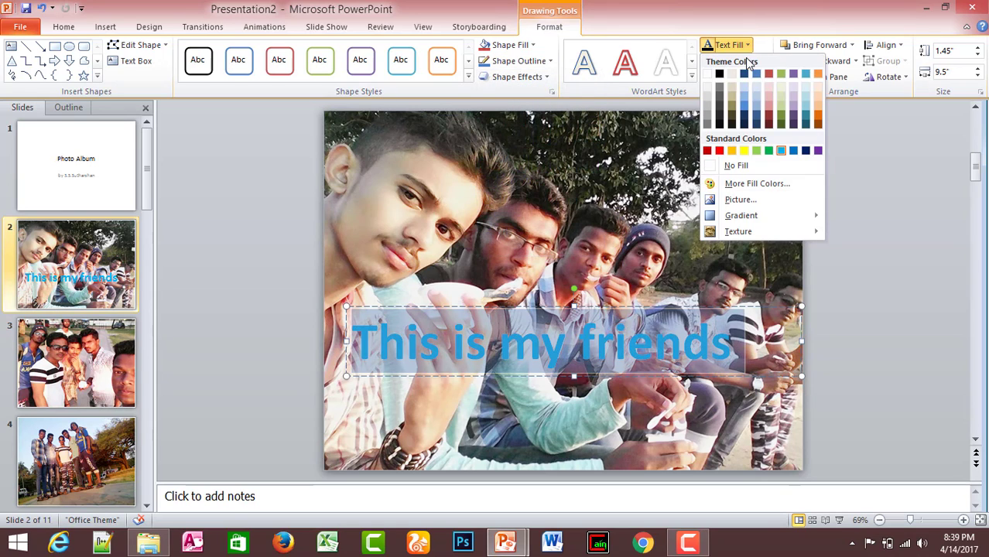
left_click(706, 86)
- Give the caption text a red outline and a dark red fill
left_click(764, 61)
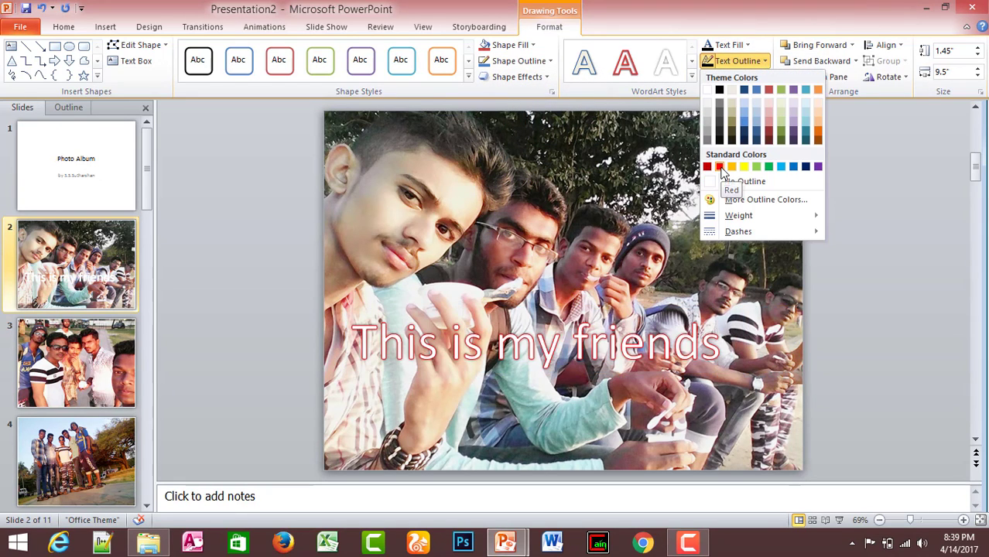
left_click(720, 167)
left_click(731, 45)
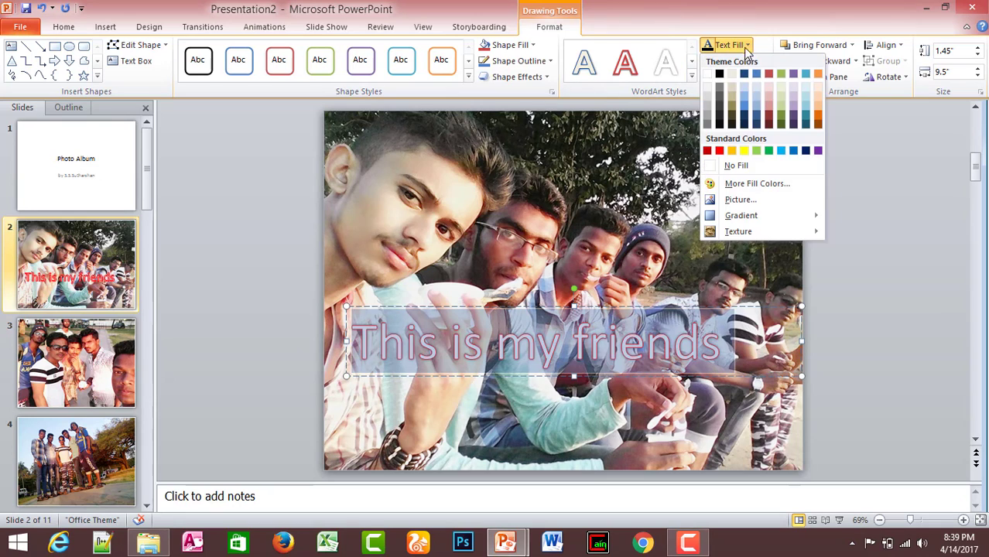
left_click(708, 151)
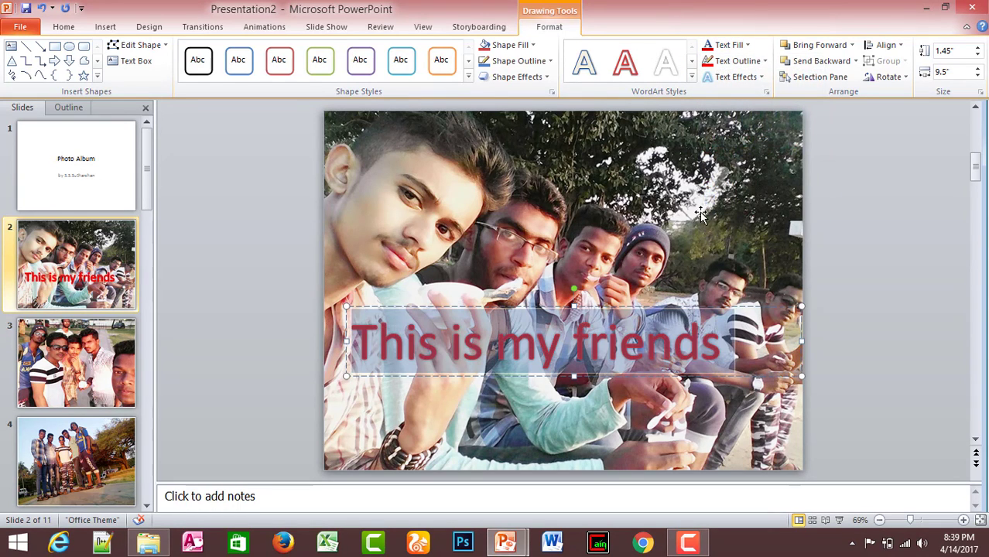
left_click(686, 213)
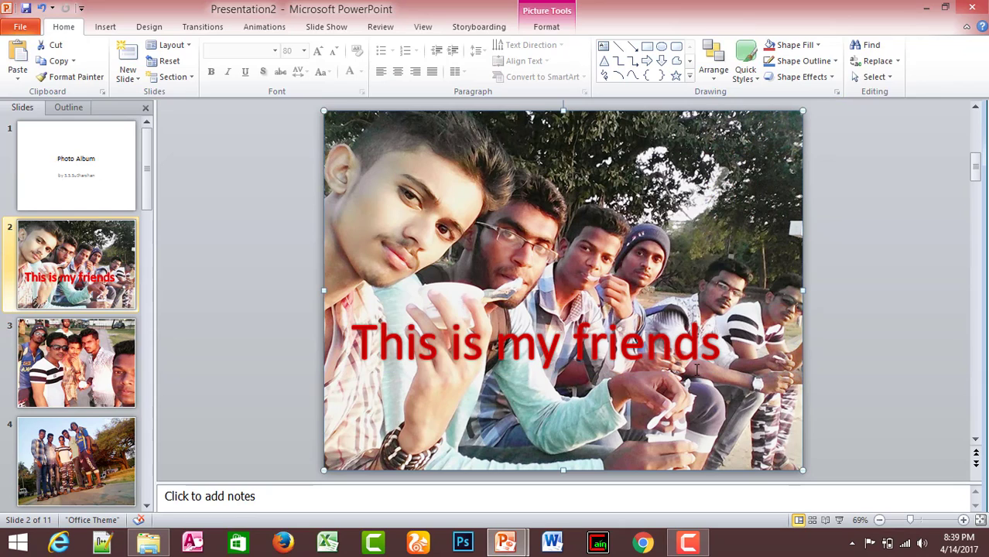
- Move the red caption box slightly lower on slide 2's photo
left_click(593, 319)
left_click_drag(610, 310, 613, 341)
left_click(619, 225)
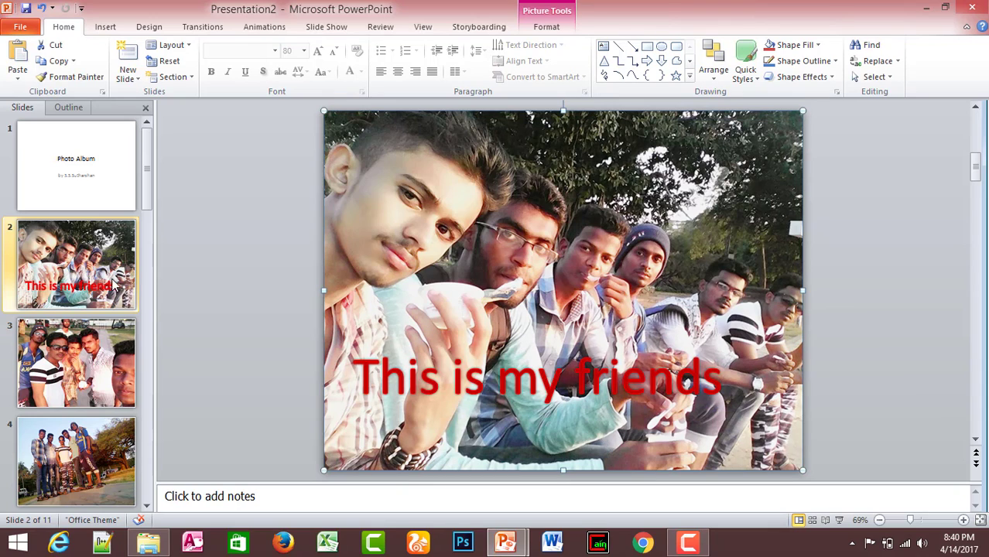
- Preview the slide show from the title slide through slide 2, then end it with Esc
left_click(35, 156)
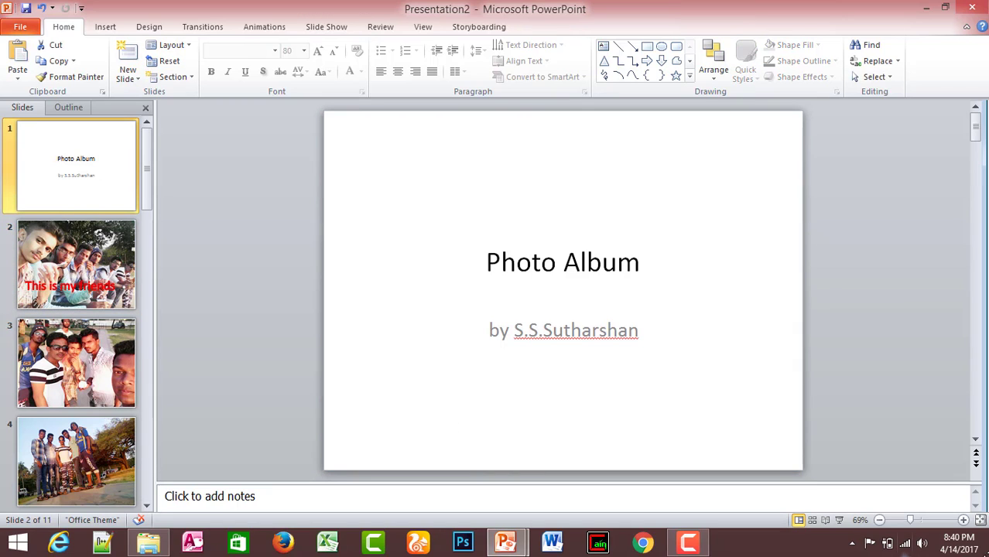
left_click(839, 520)
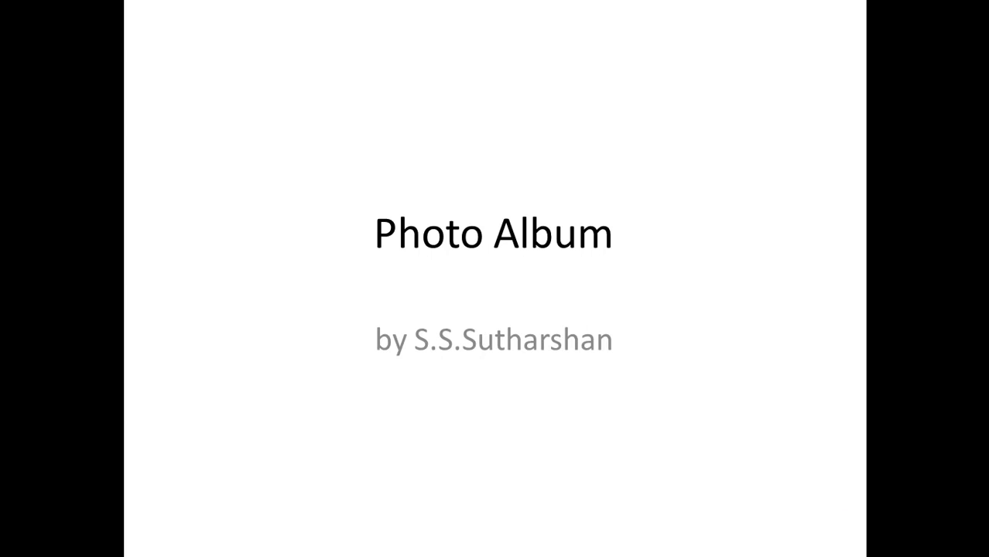
key("Right")
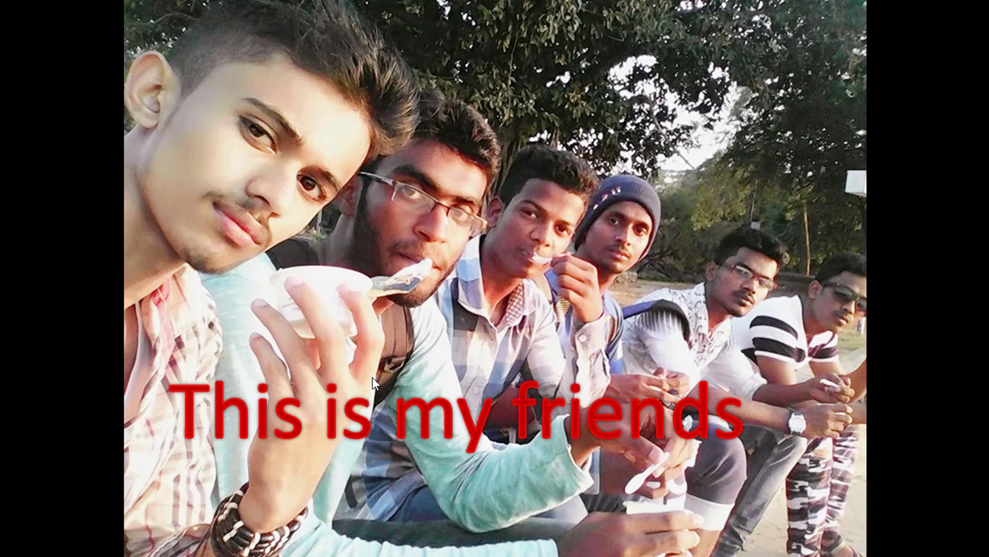
key("Escape")
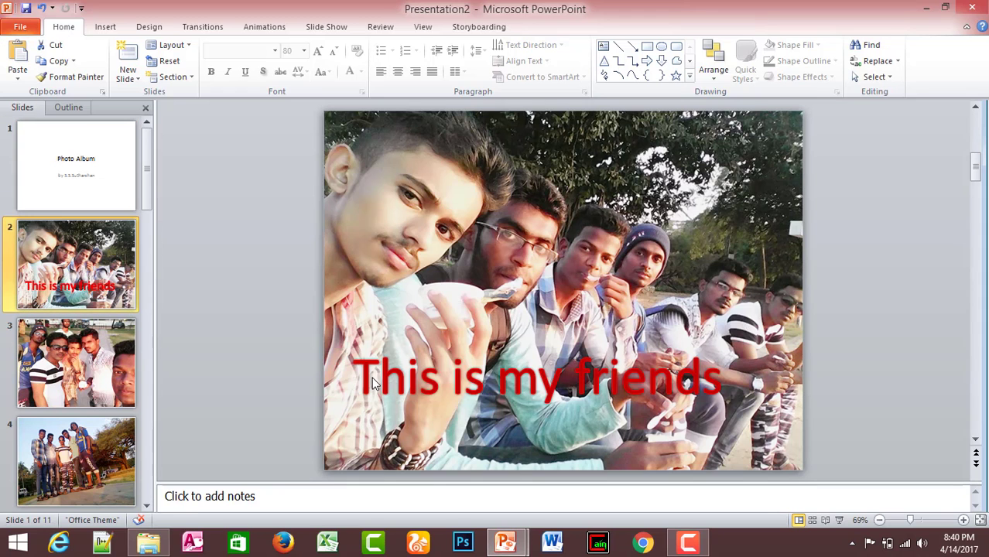
- Draw a blue rectangle near the bottom right of slide 3's photo and nudge it into place
left_click(77, 378)
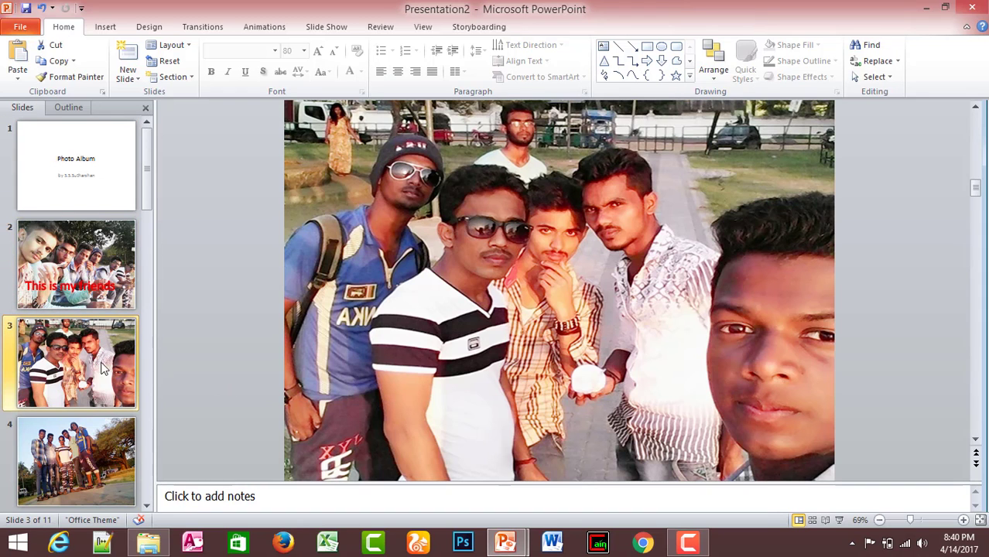
left_click(109, 31)
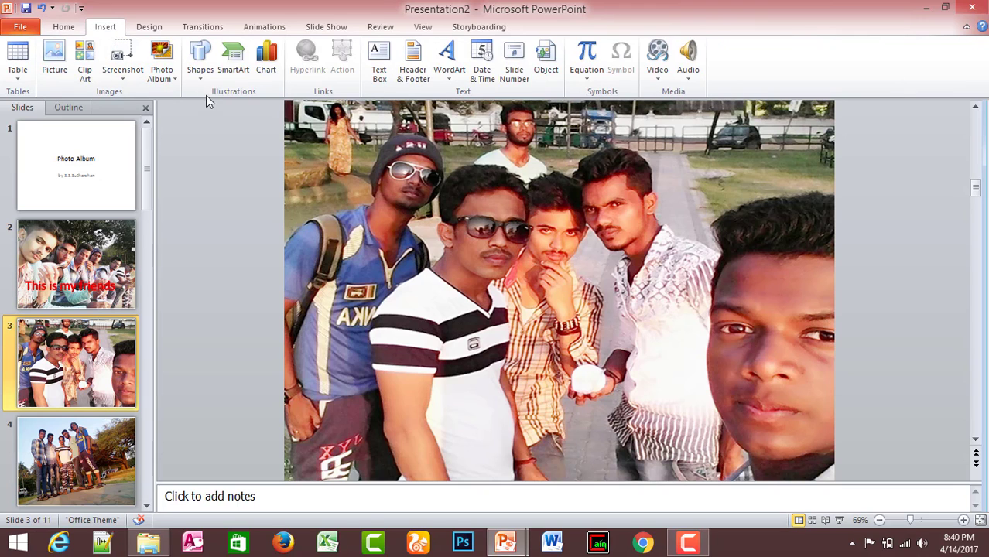
left_click(200, 58)
left_click(245, 114)
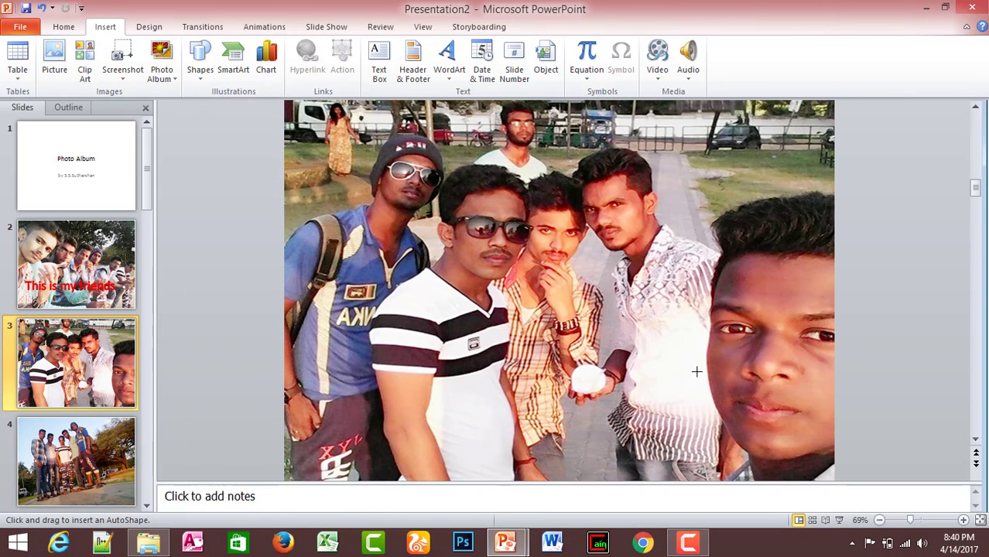
left_click_drag(654, 366, 776, 457)
mouse_move(727, 389)
left_mouse_down()
mouse_move(646, 419)
mouse_move(663, 416)
left_mouse_up()
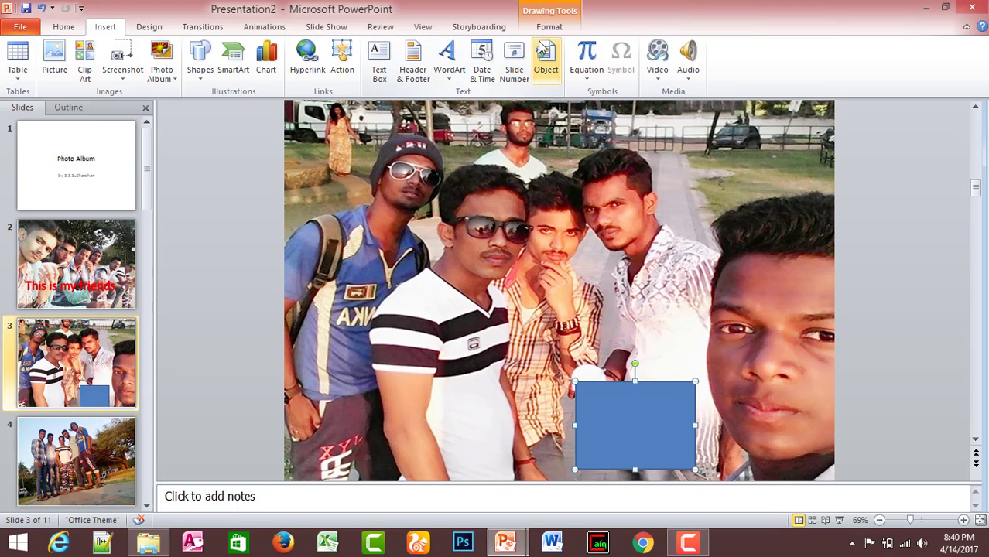
- Draw an oval inside the blue rectangle
left_click(215, 72)
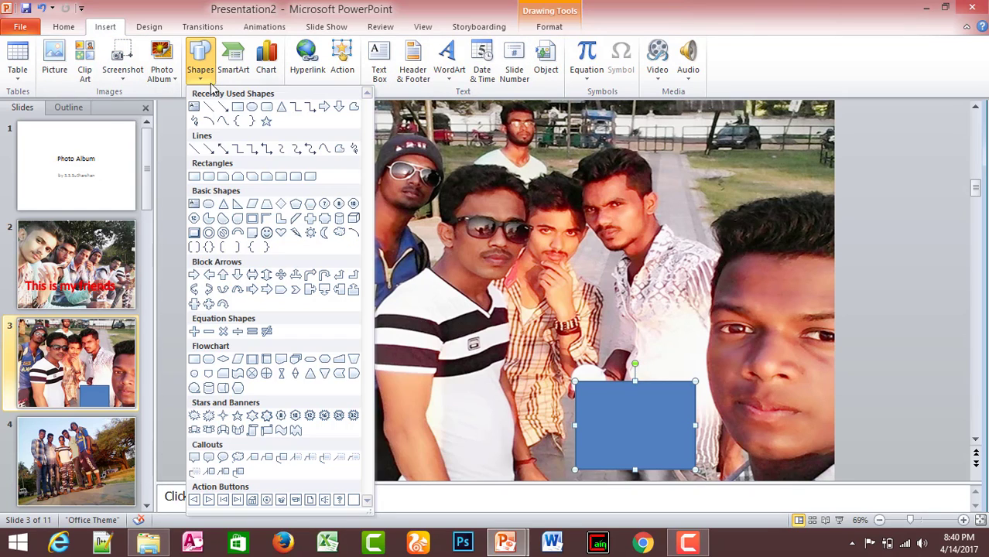
left_click(249, 101)
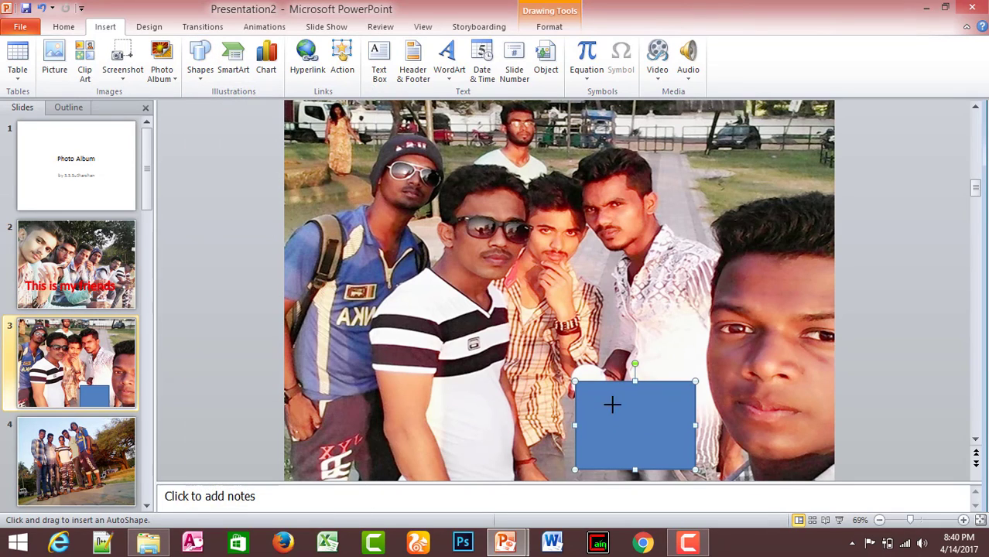
left_click_drag(598, 394, 671, 450)
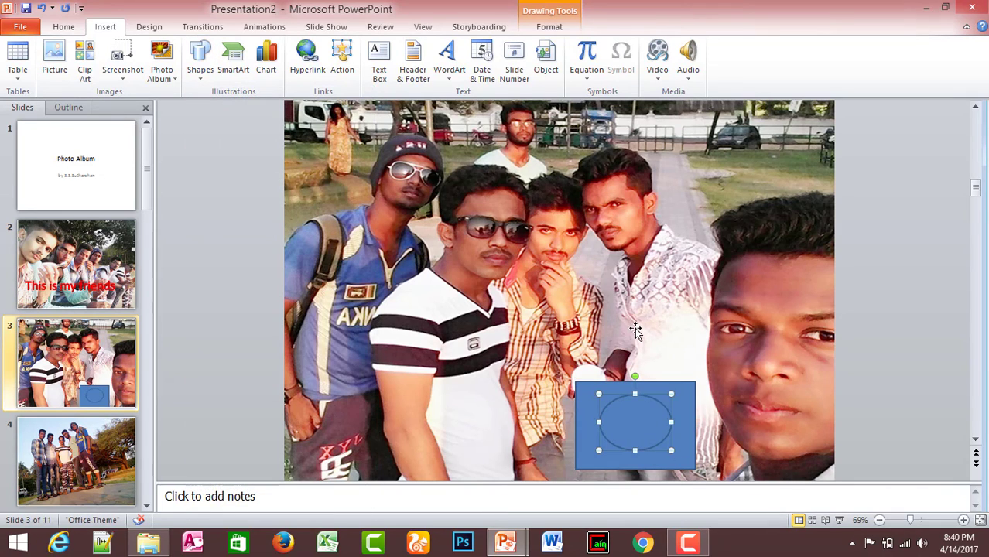
left_click(551, 28)
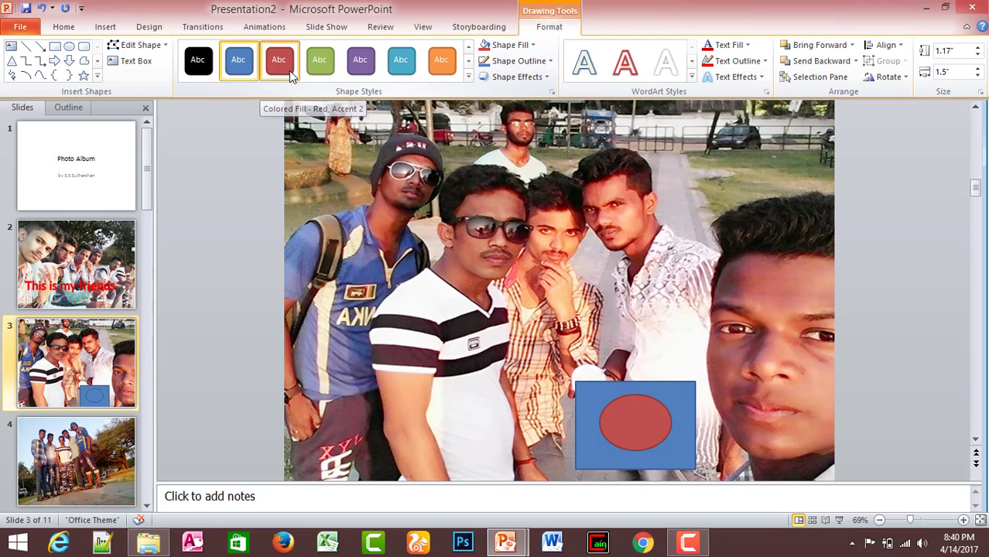
- Apply the red Colored Fill shape style to the oval
left_click(289, 70)
left_click(680, 367)
double_click(636, 434)
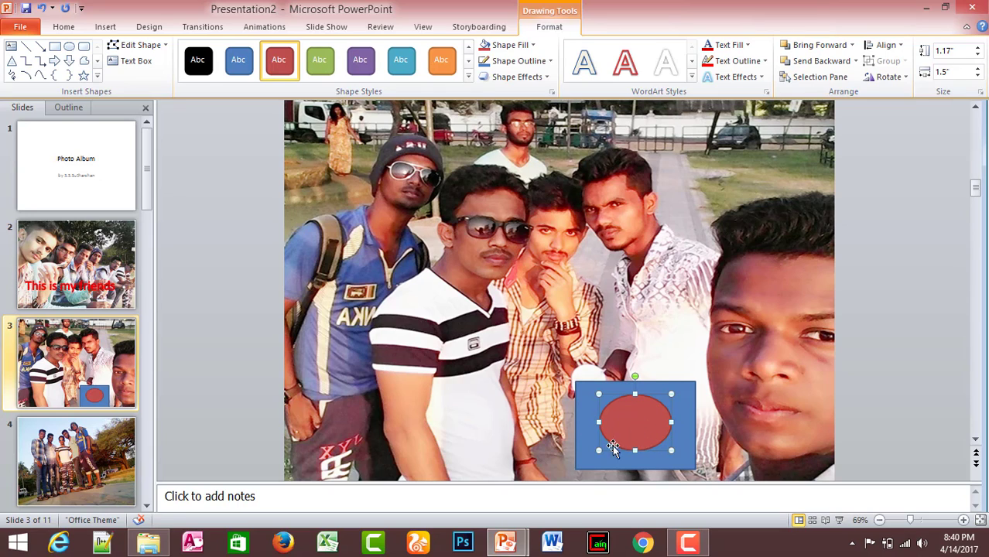
- Test Send Backward and Bring Forward on the oval and rectangle, leaving the red oval in front
left_click(687, 420)
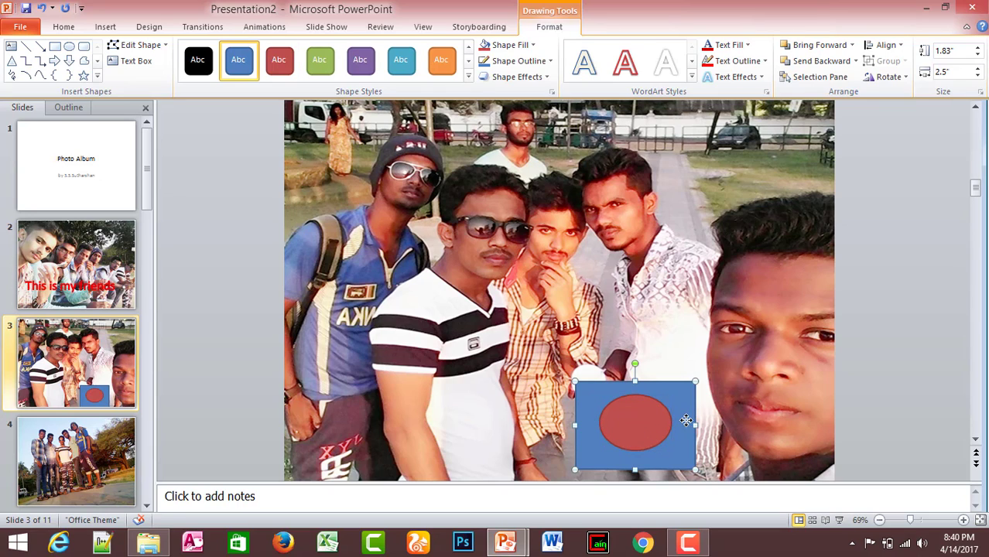
left_click(645, 429)
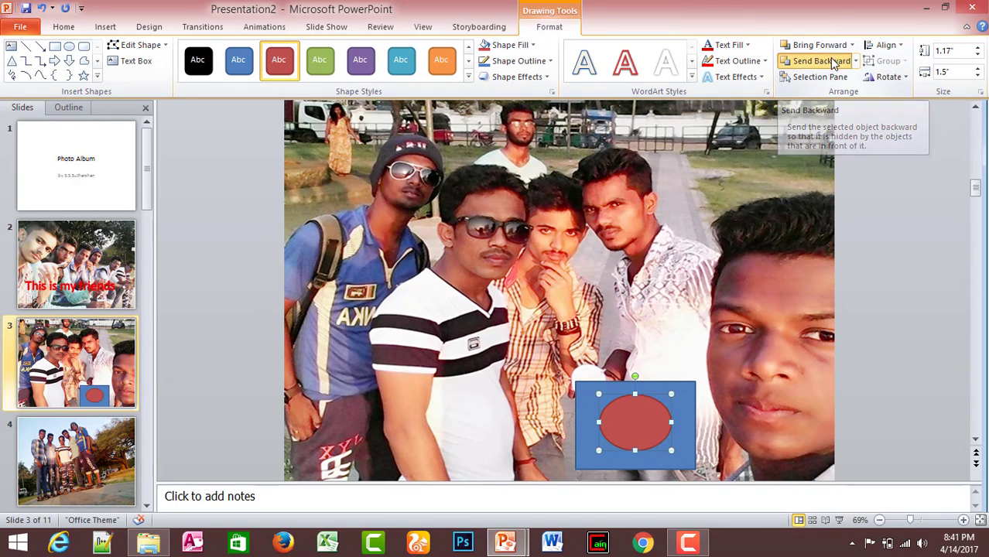
left_click(819, 61)
left_click(694, 434)
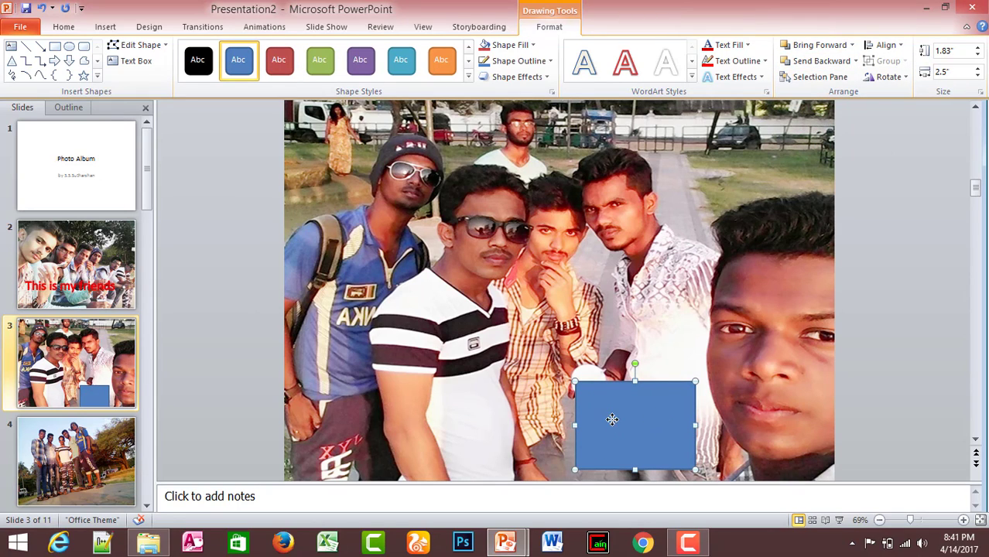
left_click(836, 47)
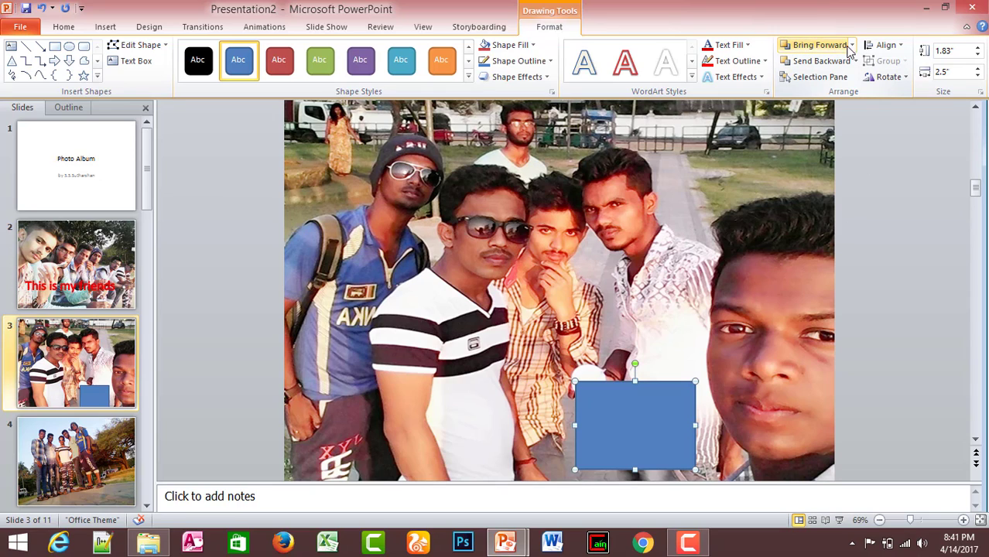
left_click(852, 45)
left_click(821, 77)
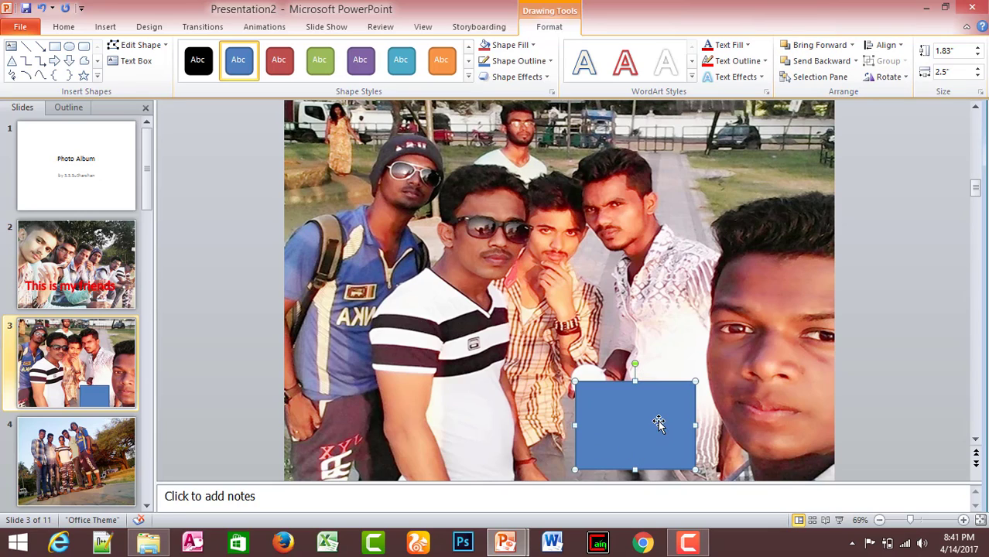
left_click(822, 62)
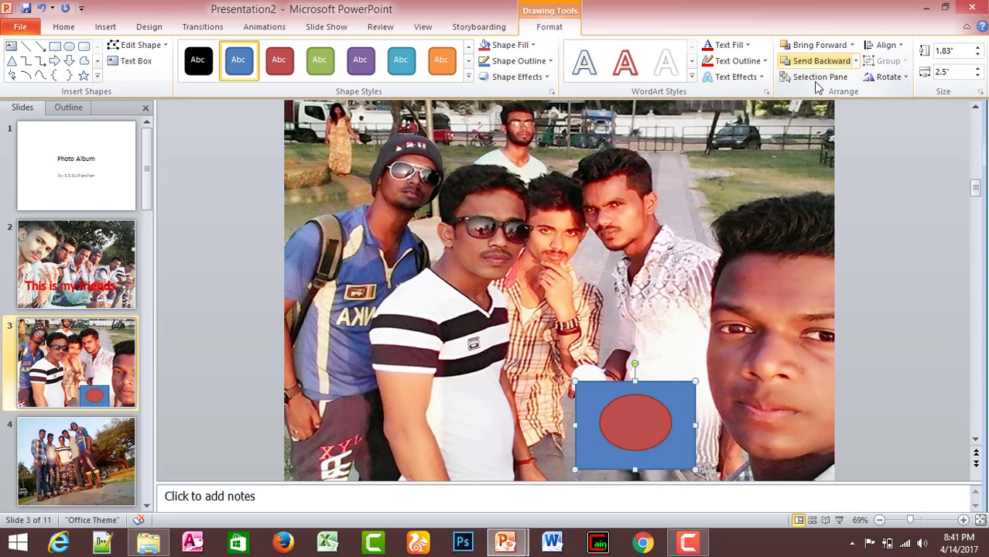
left_click(652, 422)
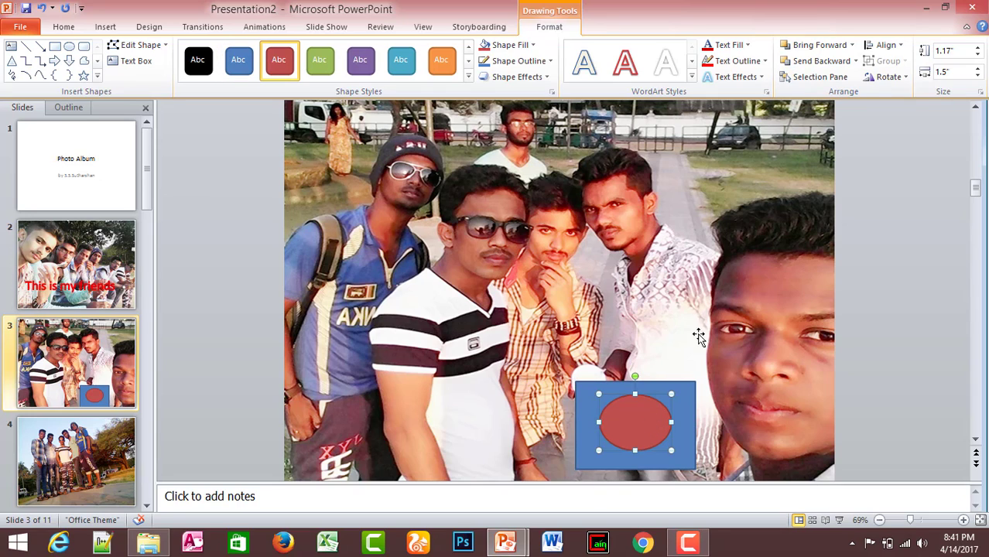
left_click(832, 64)
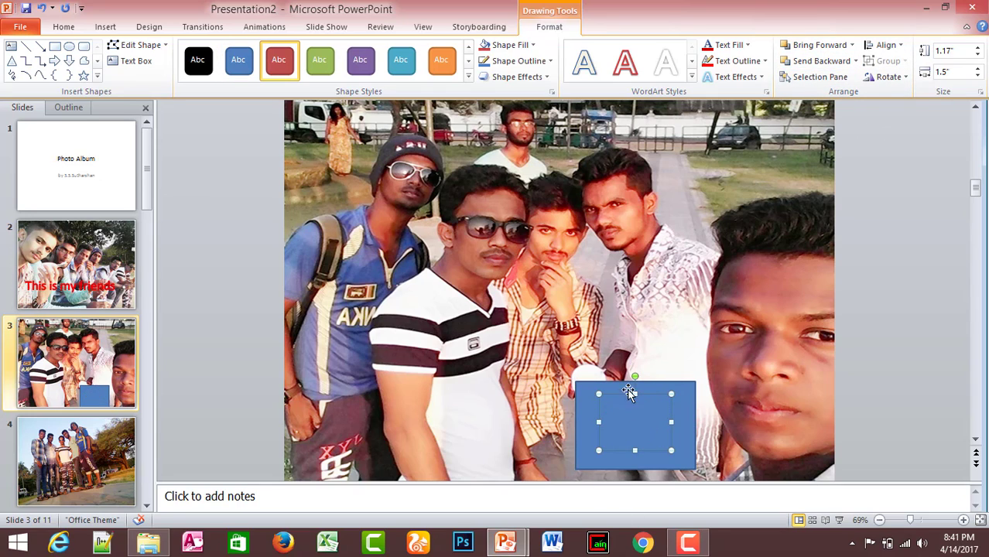
left_click(817, 45)
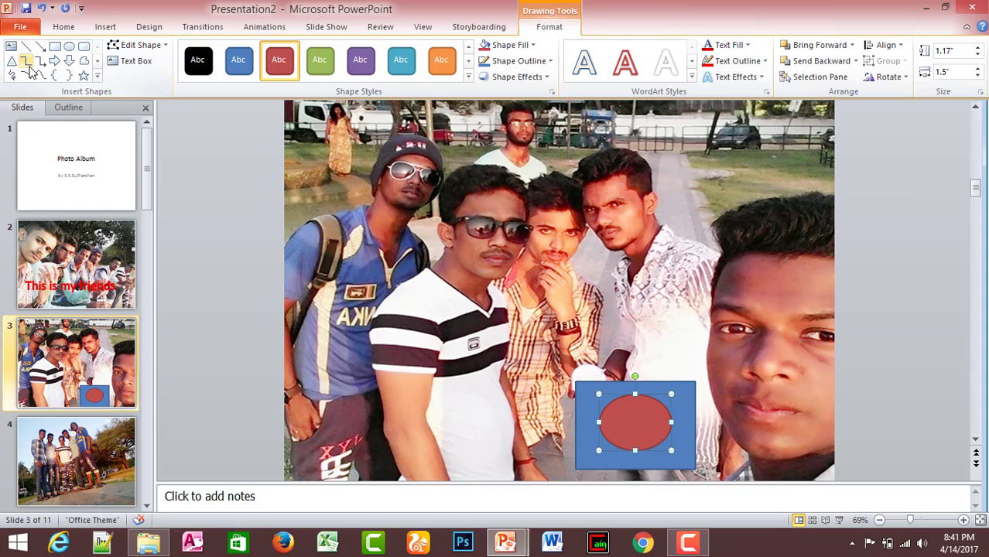
left_click(106, 28)
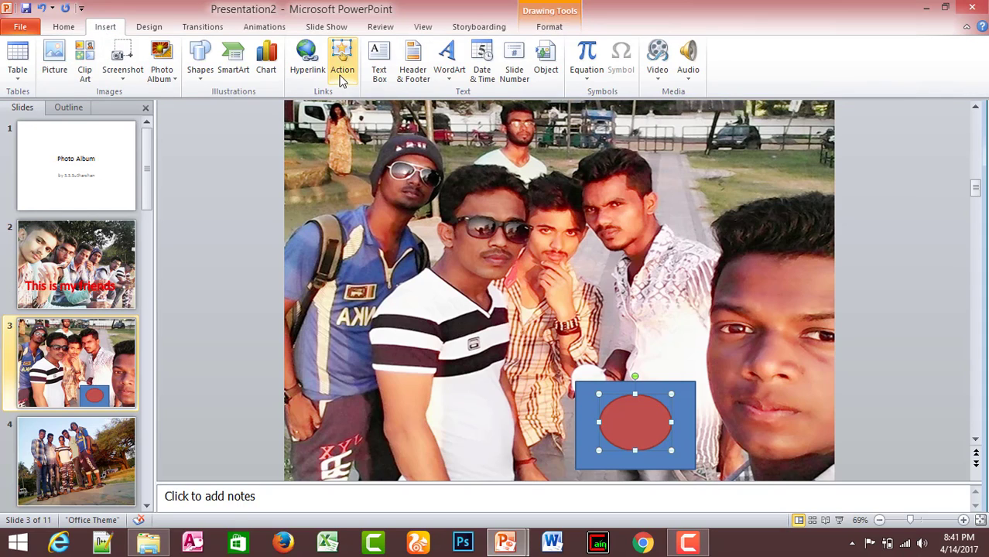